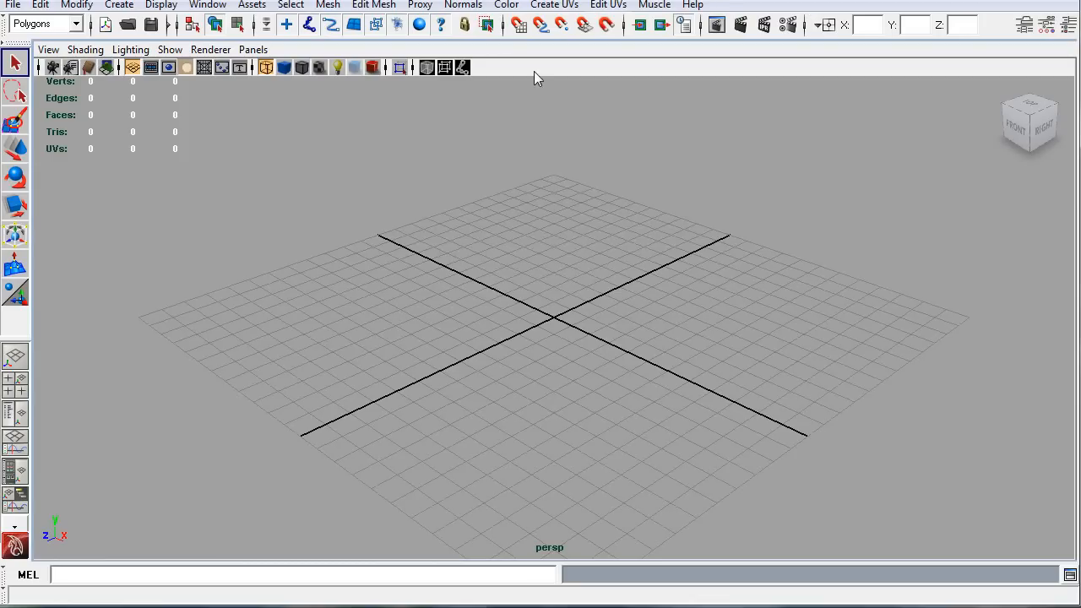
Save the empty scene as LetsPlay in the project's scenes folder
click(13, 5)
click(44, 69)
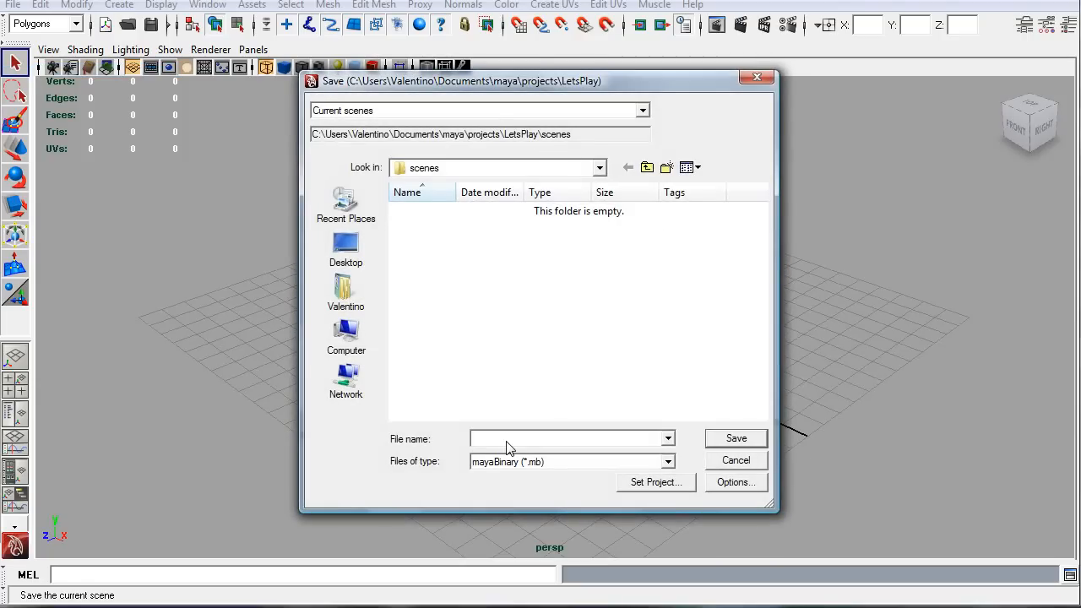
text(Let)
click(732, 440)
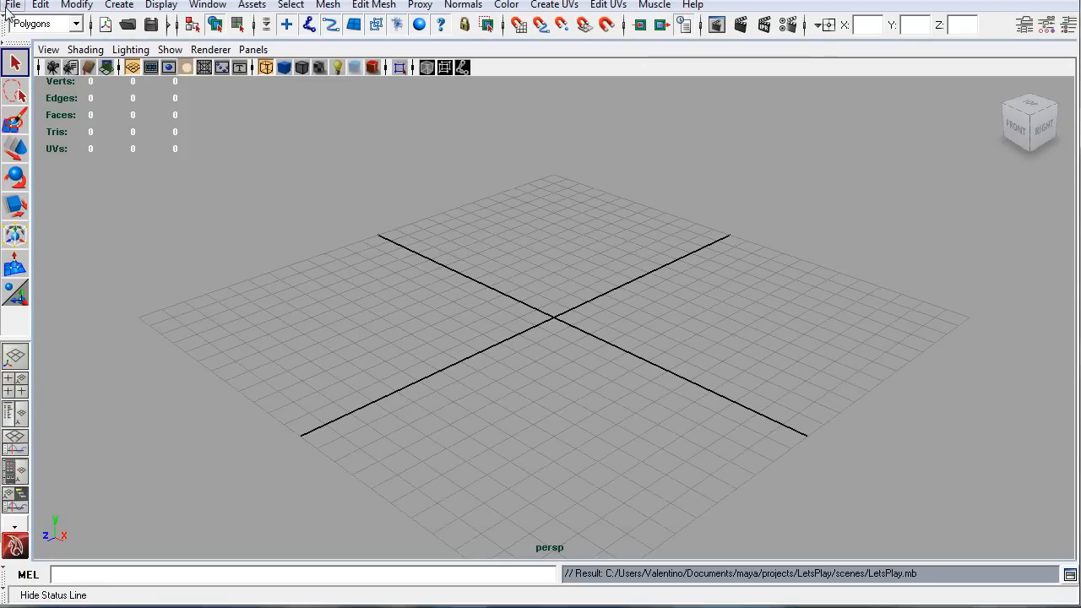
Review the incremental save setting in the Save Scene options
click(13, 4)
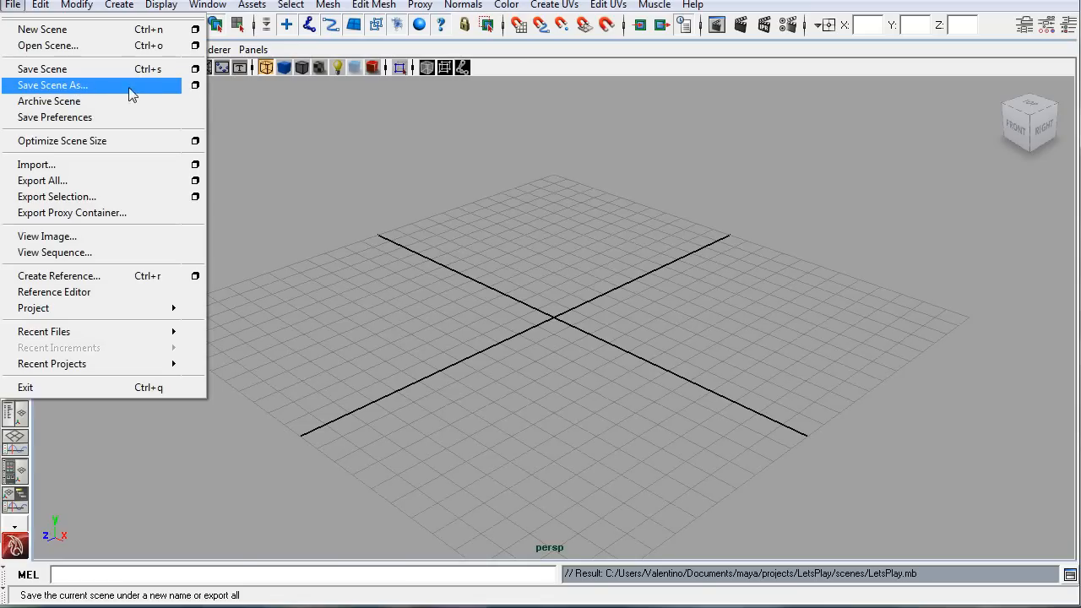
click(195, 68)
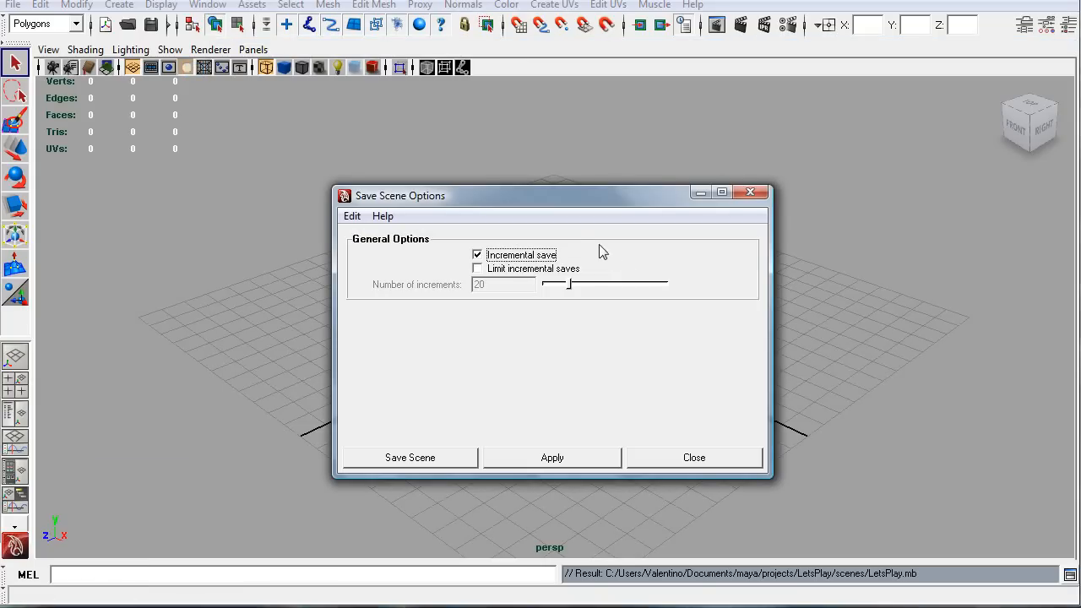
click(682, 462)
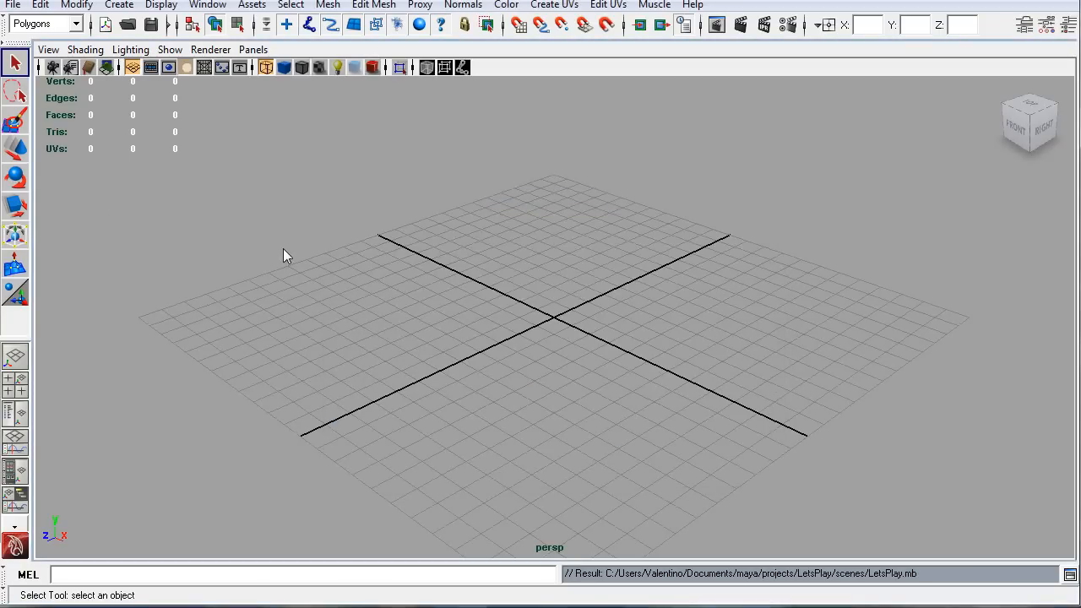
Create a smooth-shaded polygon cylinder in the perspective view and save the scene
shift+right_drag(565, 357, 493, 349)
click(650, 299)
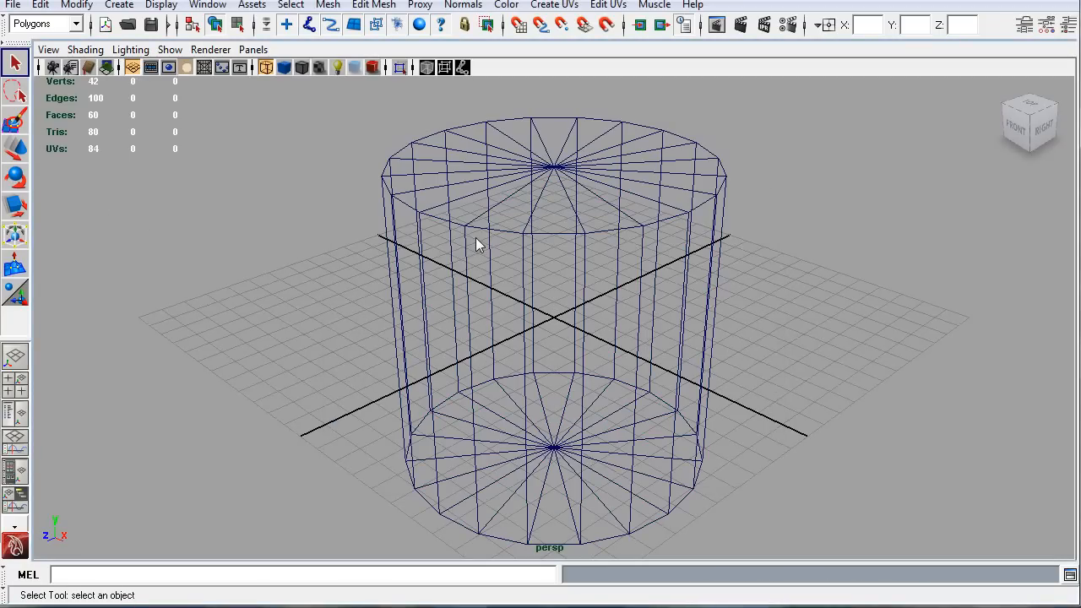
key(5)
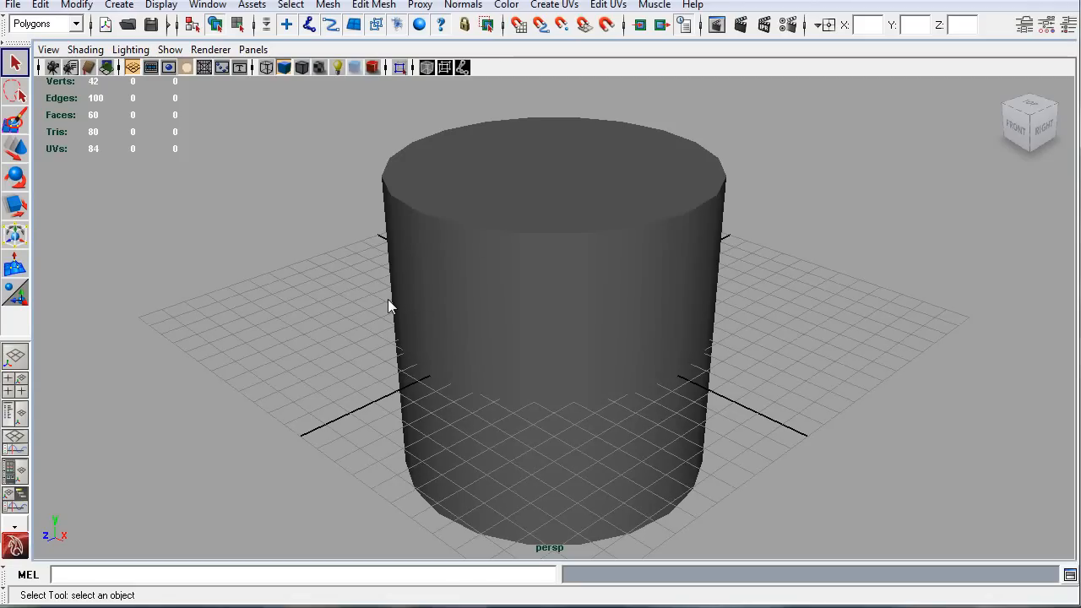
key(ctrl+s)
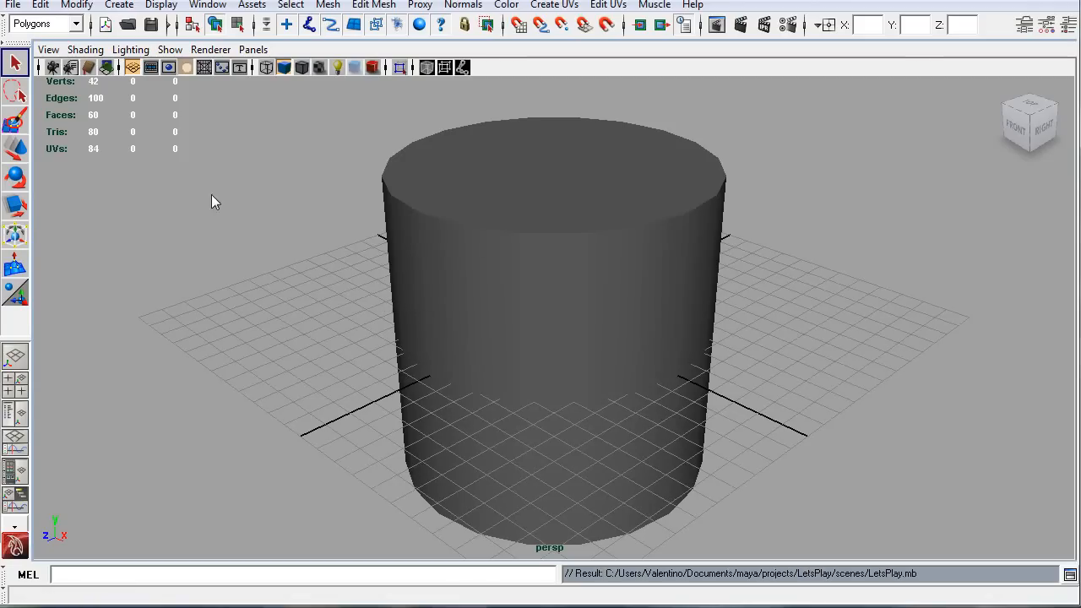
Browse the incrementalSave folder and its LetsPlay.mb subfolder for backup scenes, without opening any file
click(13, 4)
click(29, 51)
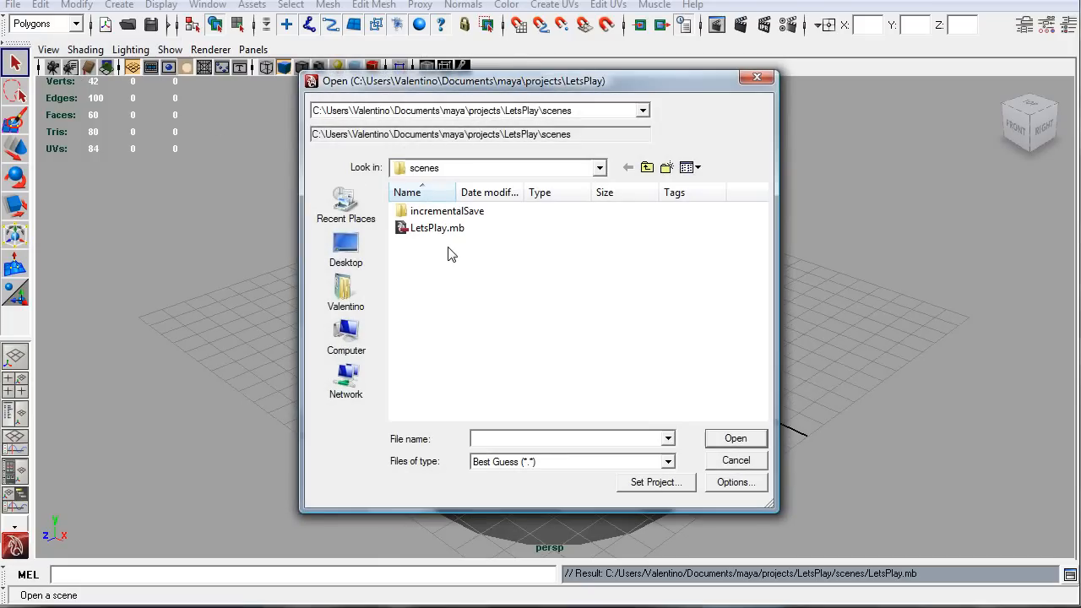
double_click(473, 211)
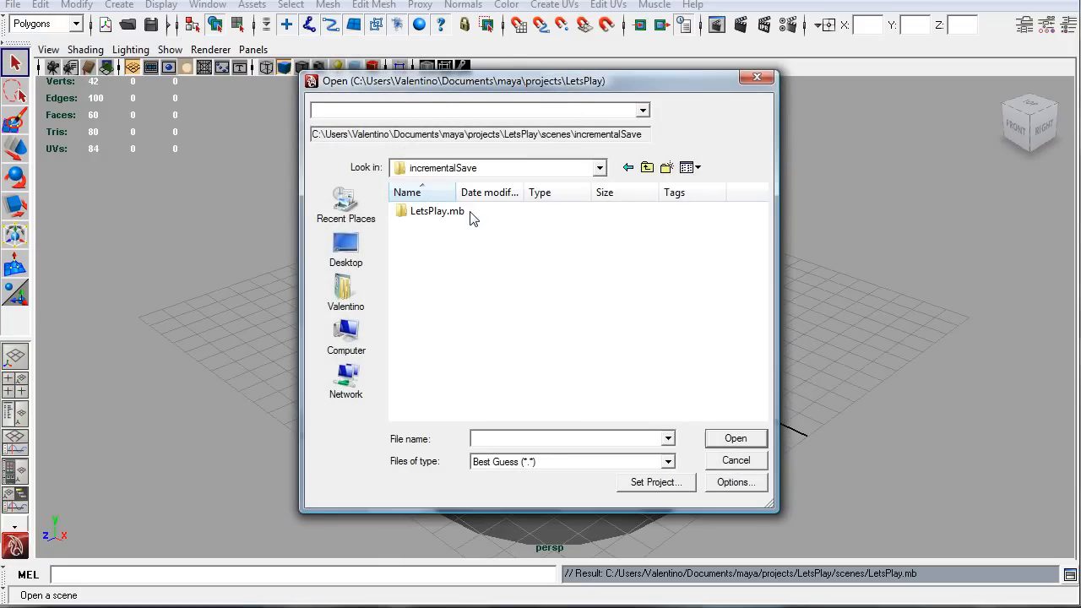
double_click(432, 216)
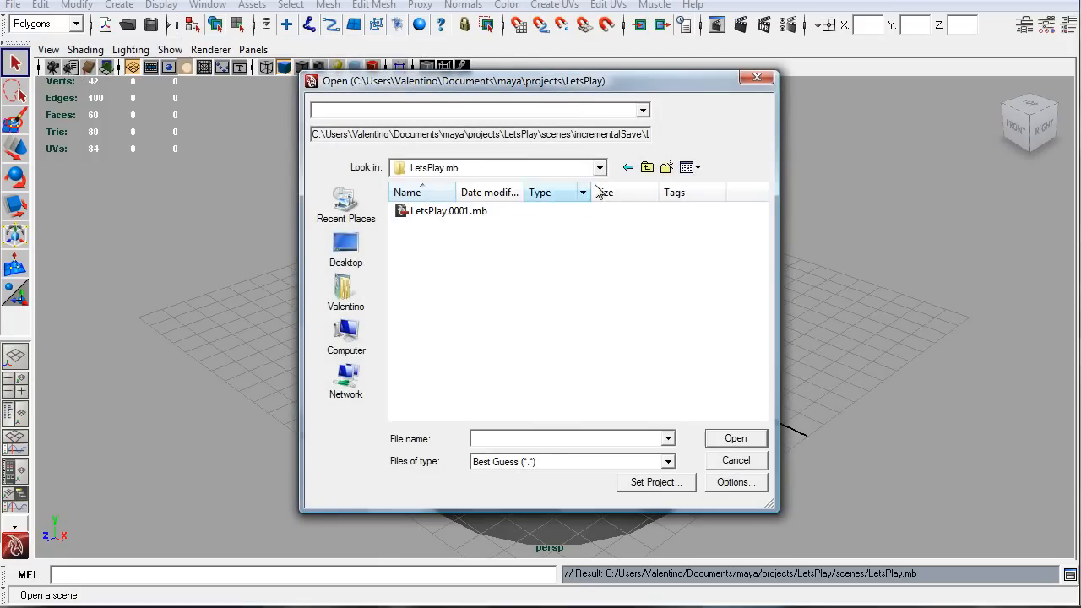
click(647, 170)
click(648, 170)
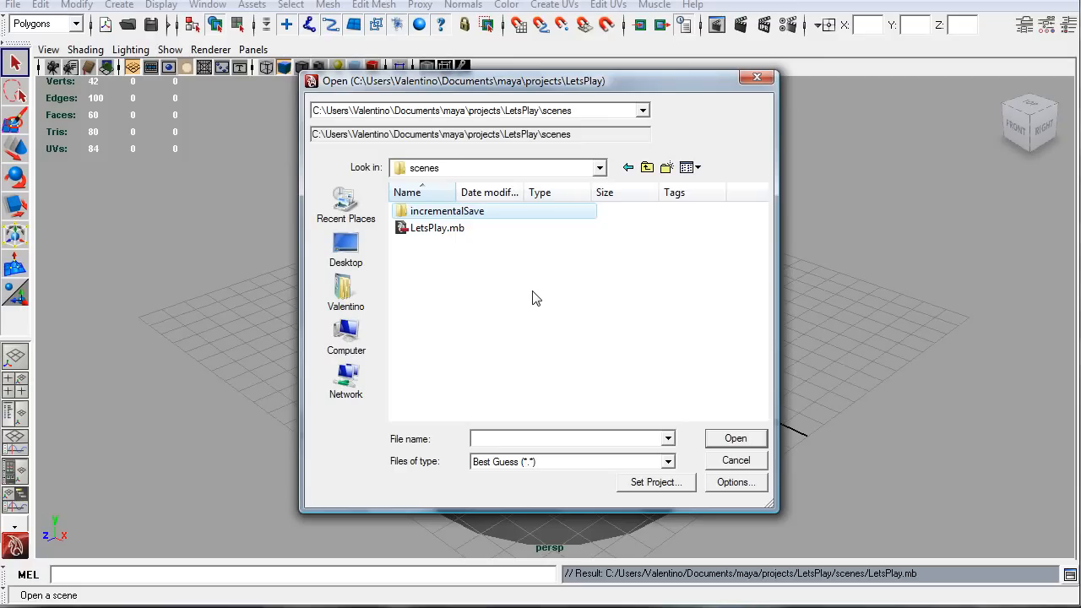
click(729, 459)
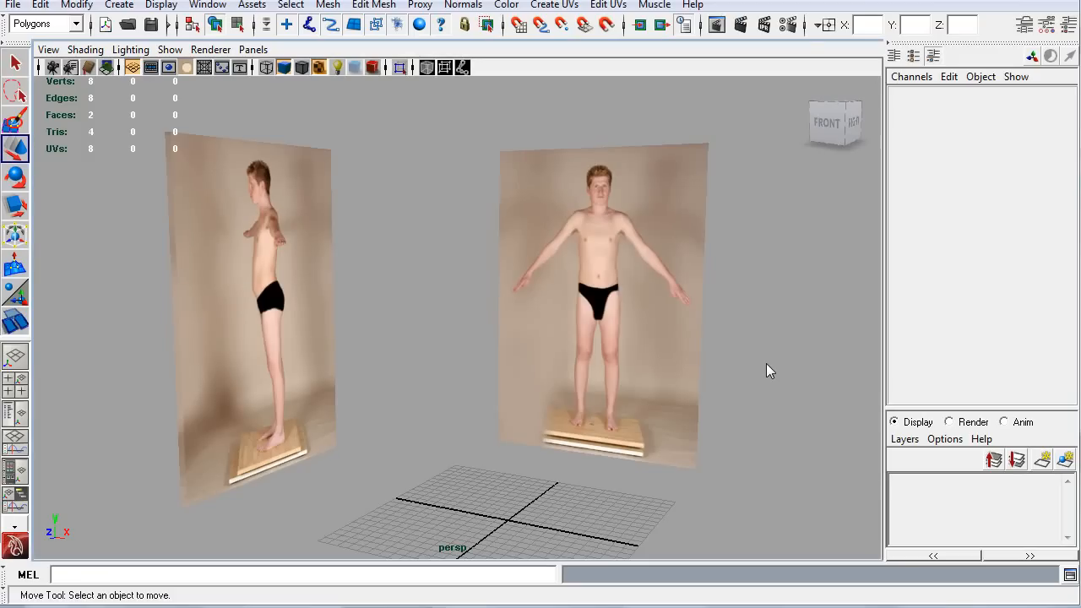
Save the scene with the two reference image planes and look through its front, side and perspective views
key(ctrl+s)
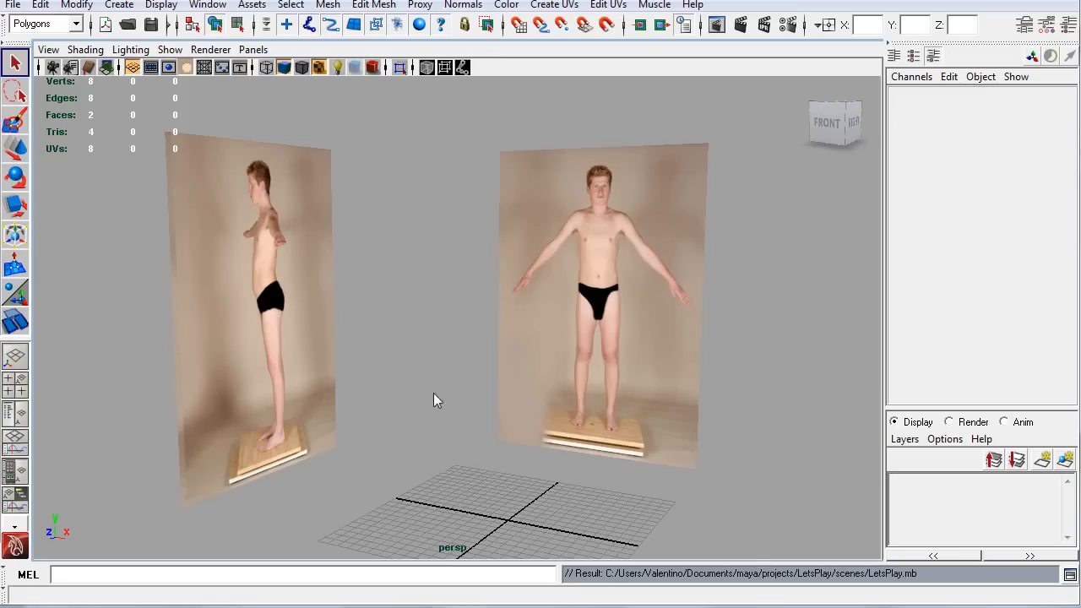
key(space)
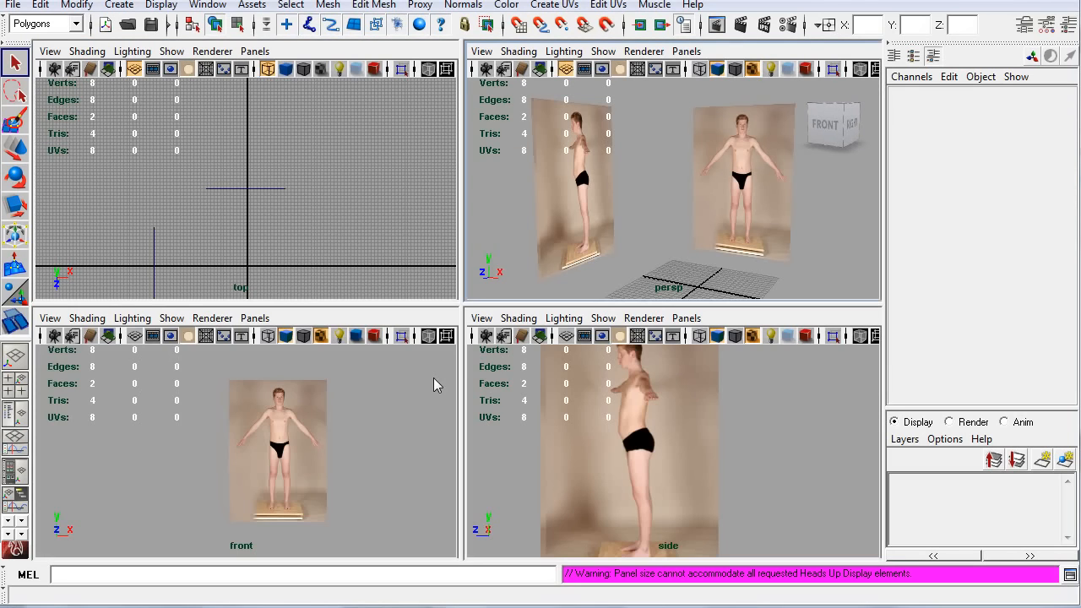
key(space)
key(space)
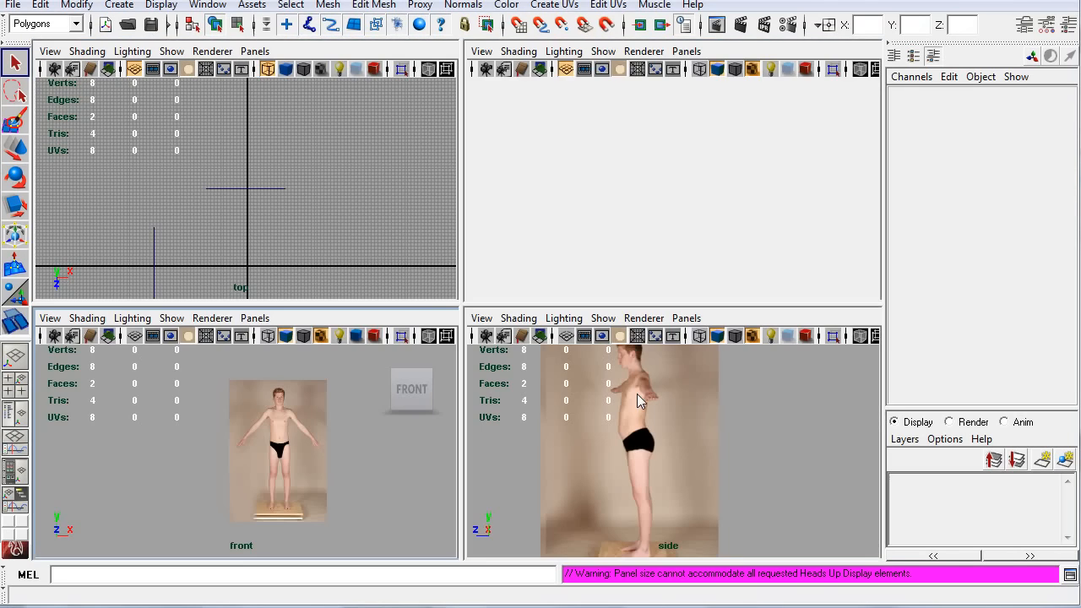
key(space)
key(space)
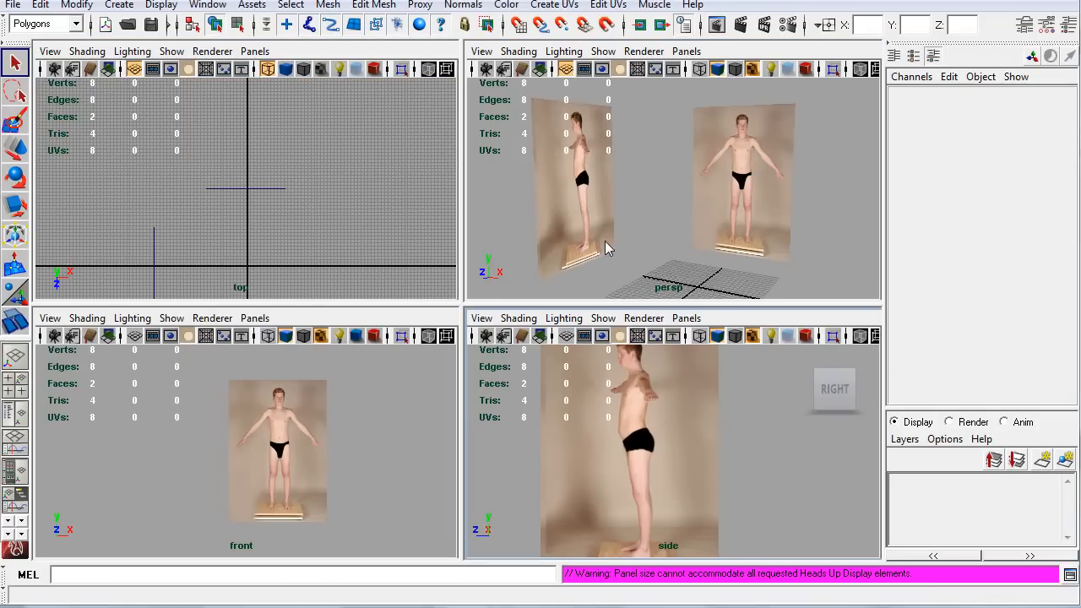
key(space)
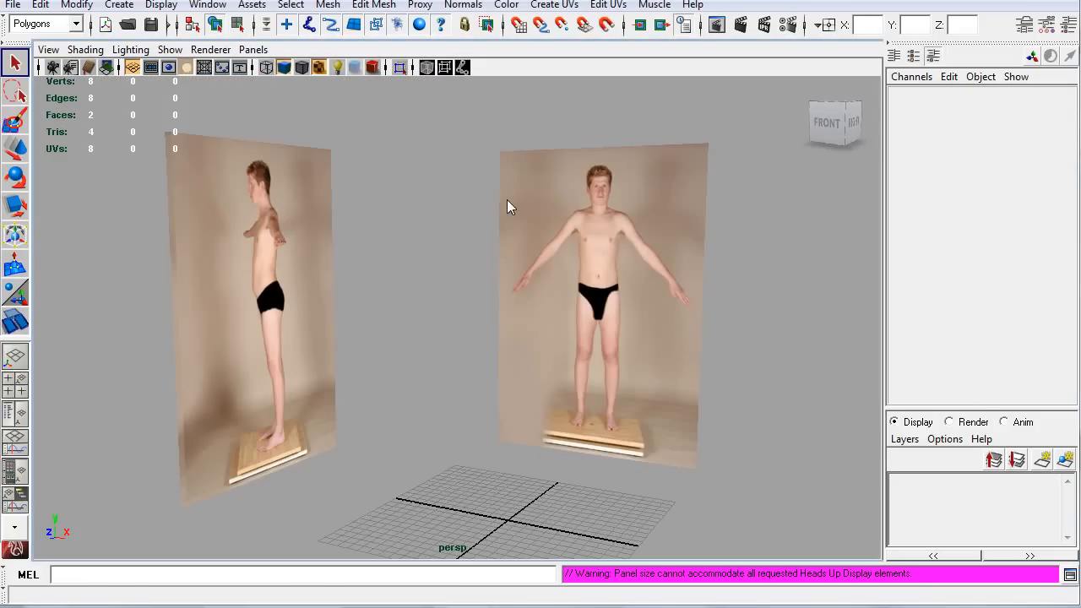
Create a polygon cube and raise it to the reference figure's chest, at a Translate Y of about 3.8
shift+right_click(520, 516)
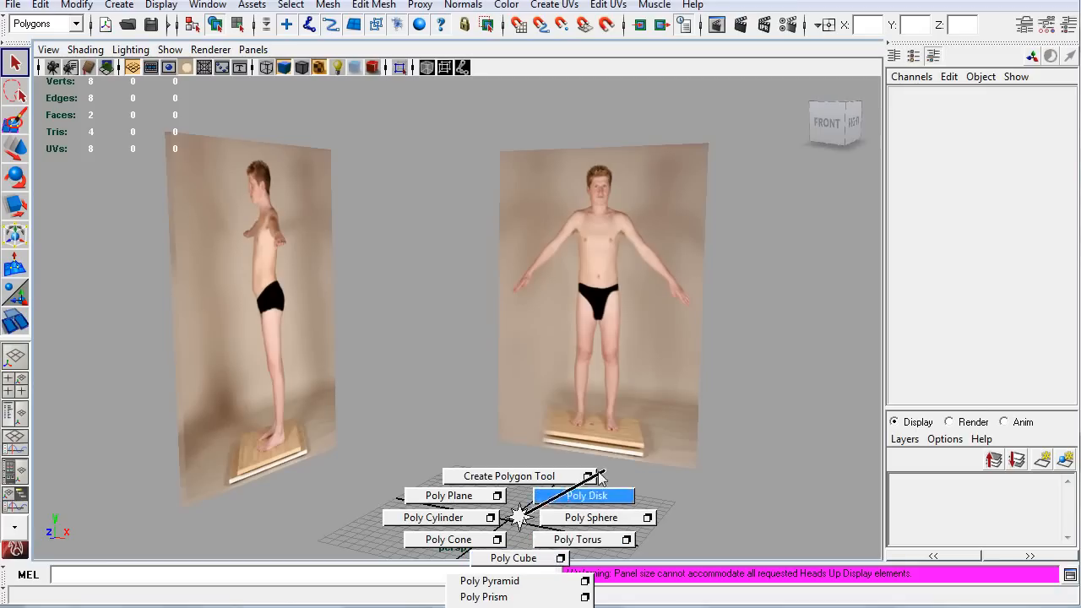
click(540, 558)
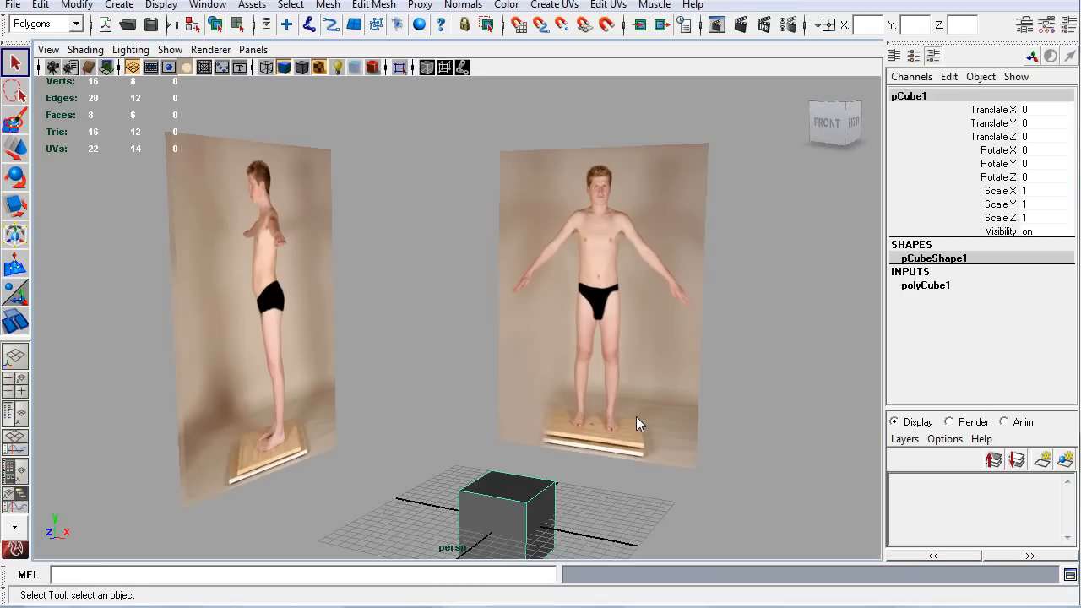
key(space)
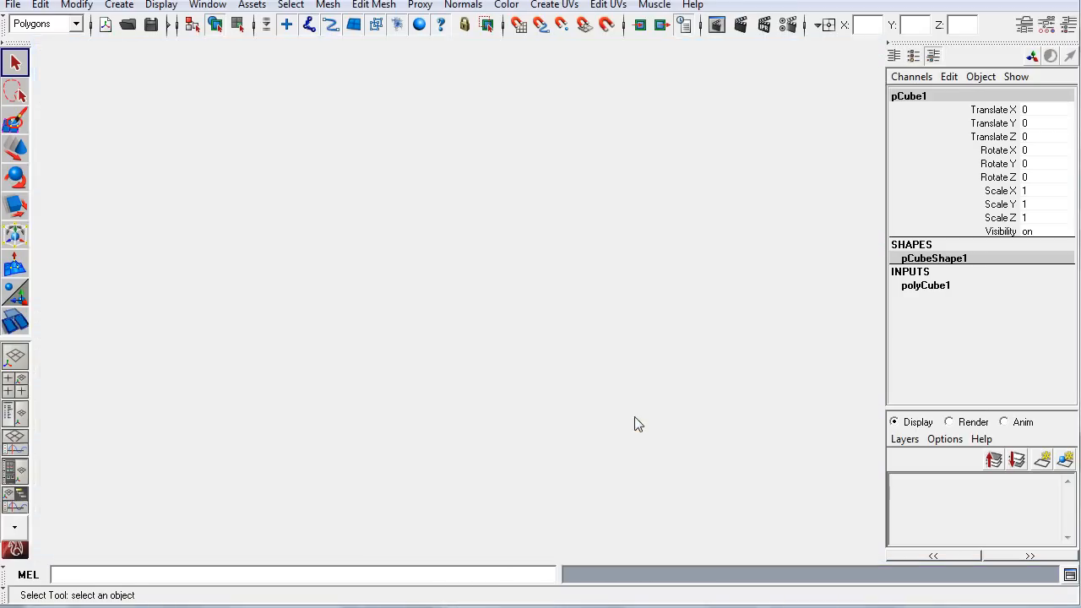
click(278, 517)
key(w)
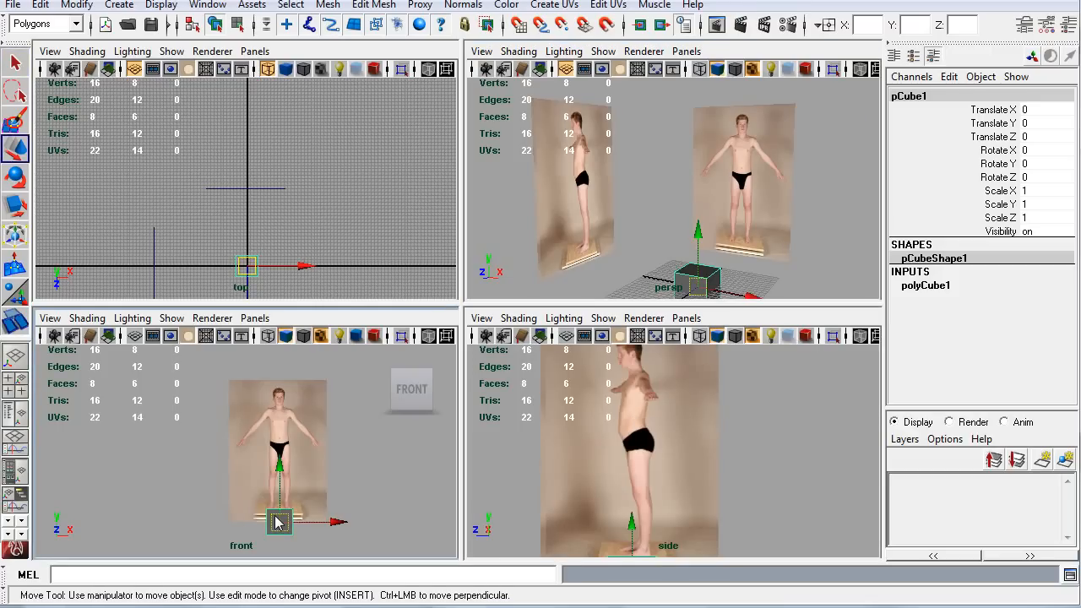
drag(282, 471, 279, 365)
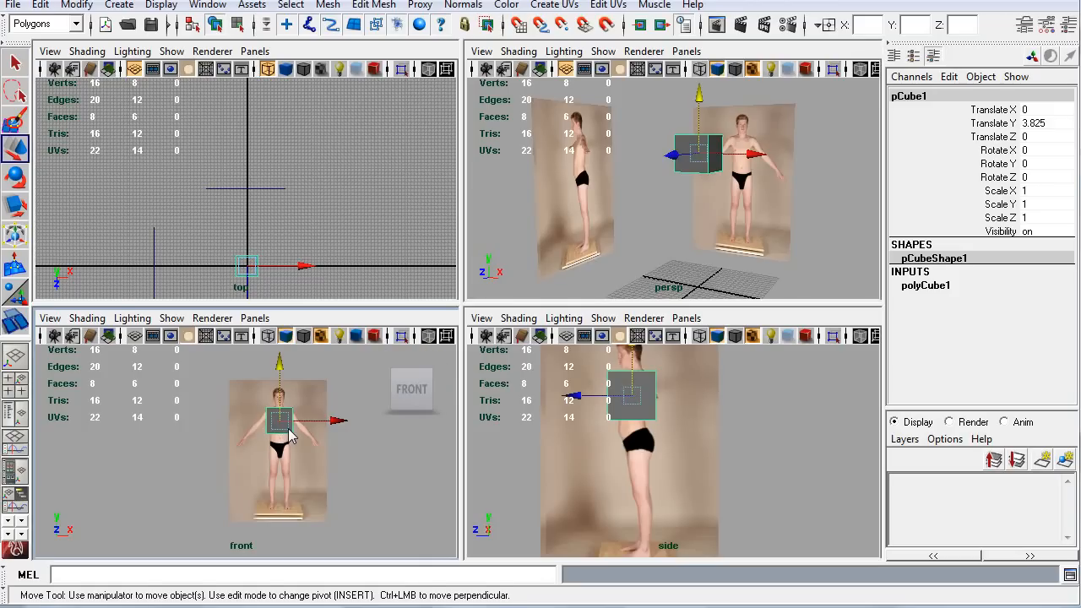
Extrude the cube's bottom face downward to the reference figure's hips
alt+drag(670, 204, 677, 160)
key(F11)
click(688, 150)
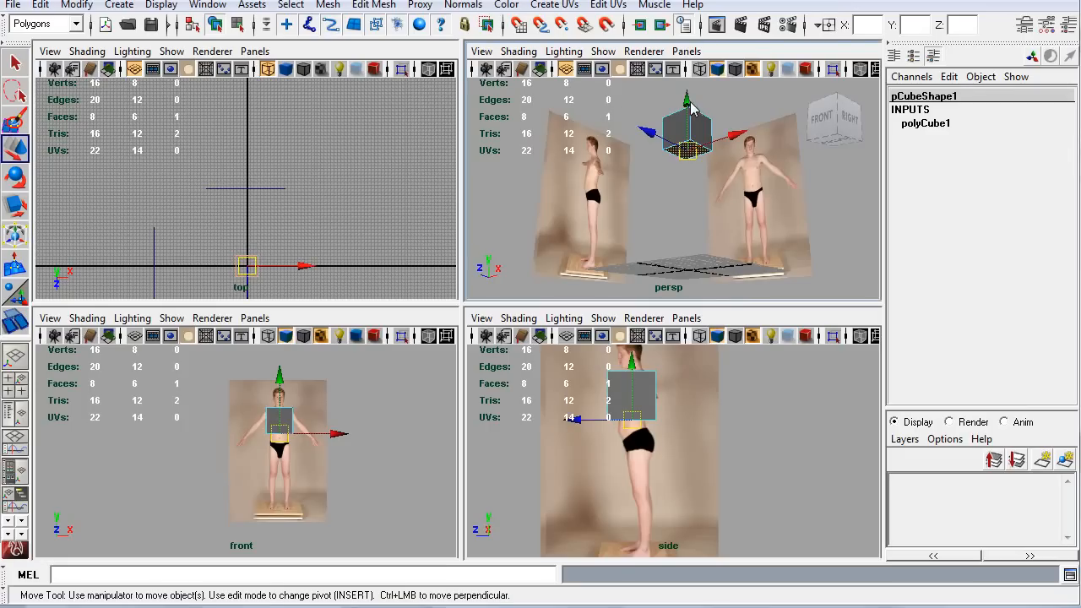
shift+right_drag(694, 157, 691, 200)
key(w)
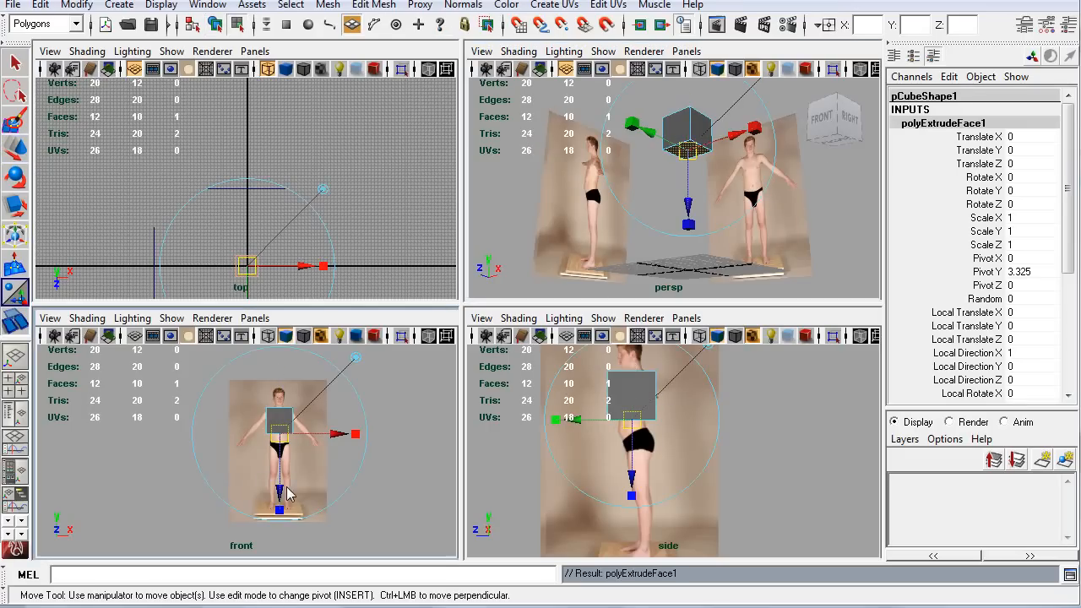
mouse_move(278, 373)
mouse_down()
mouse_move(279, 401)
mouse_move(279, 388)
mouse_up()
Lower the block's top face to the reference figure's chest level
alt+drag(662, 207, 713, 133)
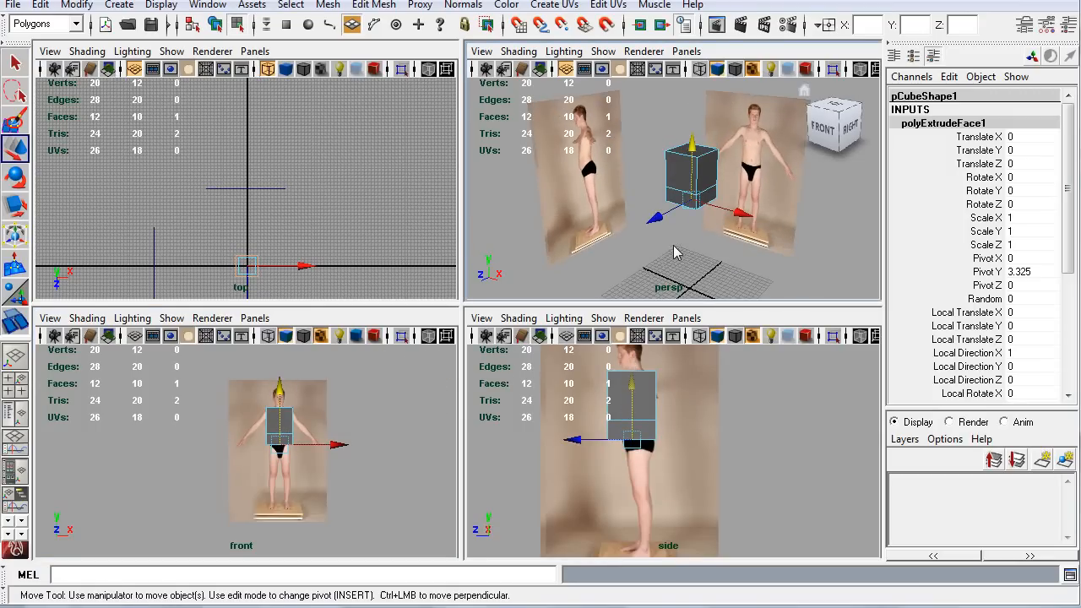
key(q)
click(705, 155)
key(w)
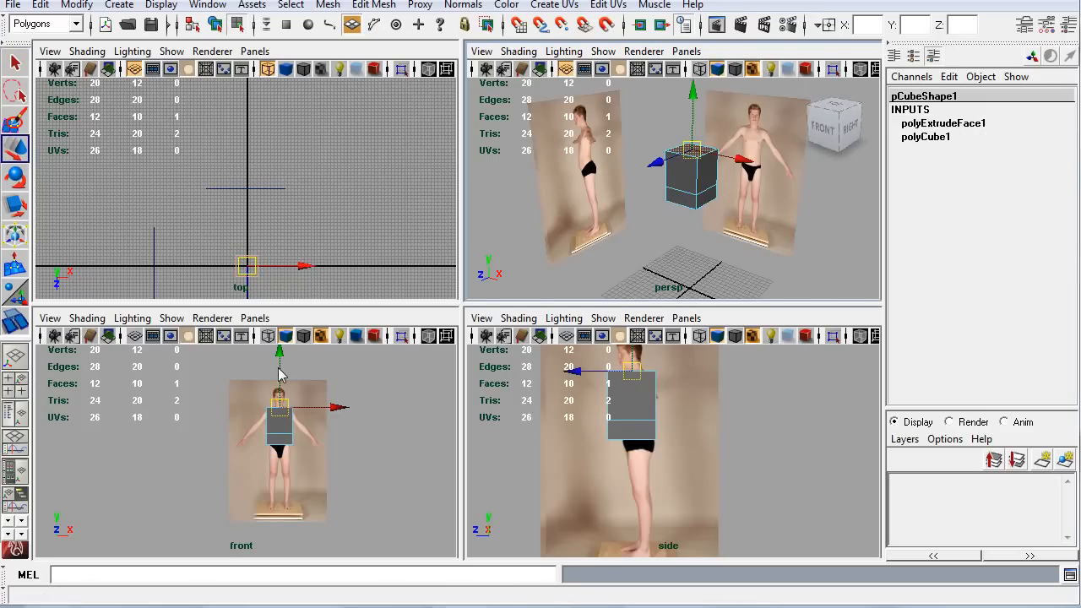
drag(279, 356, 286, 376)
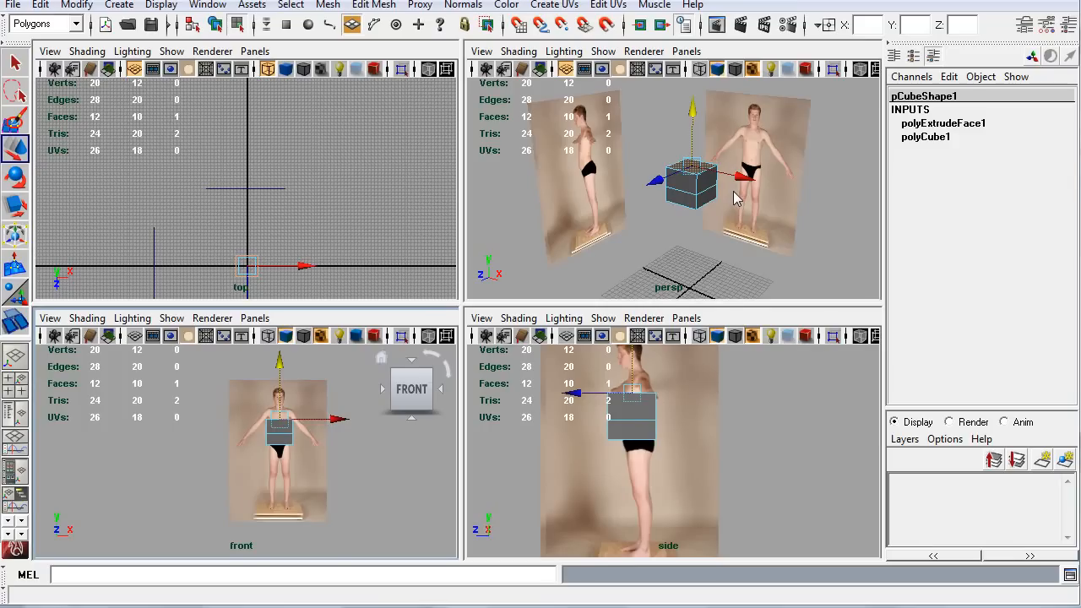
Extrude the block's top face upward to the reference figure's shoulders
key(ctrl+e)
key(w)
drag(283, 384, 284, 371)
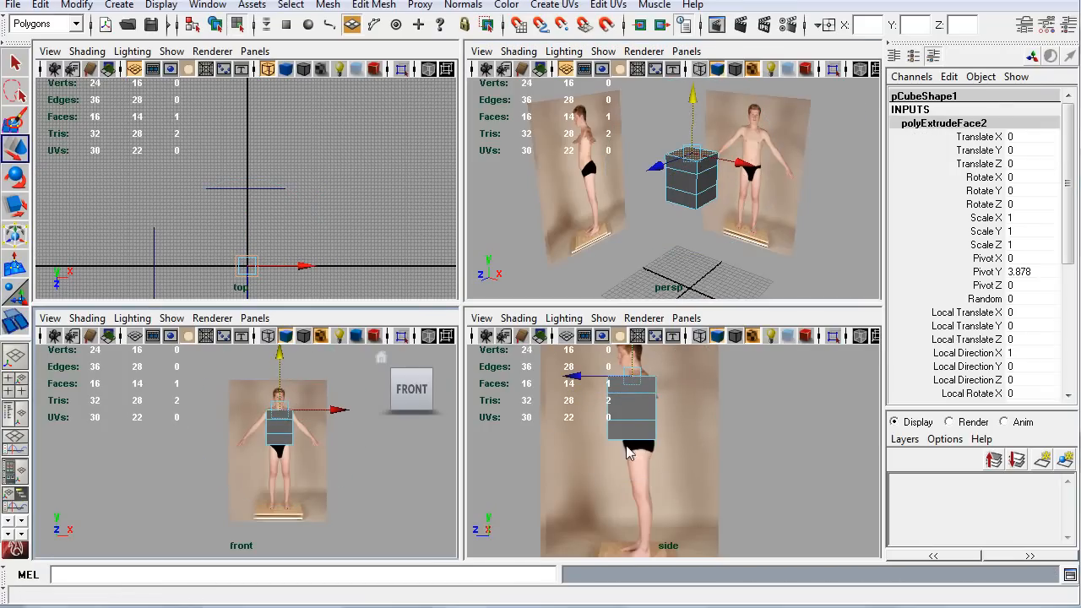
Maximize the front view and turn on X-Ray shading to see the reference through the torso block
key(space)
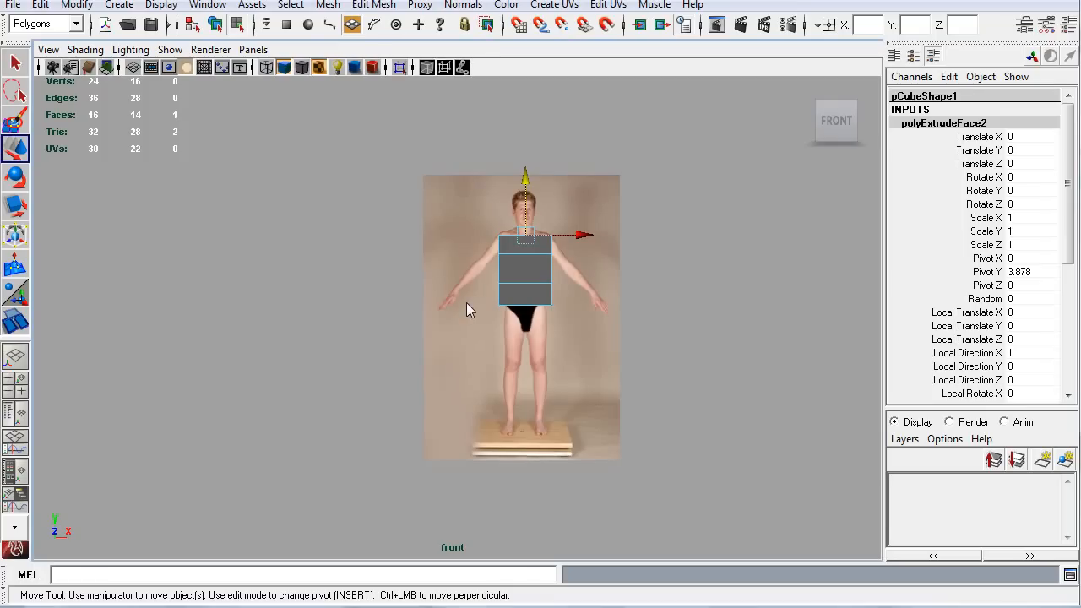
scroll(466, 302, up, 6)
scroll(417, 330, down, 6)
scroll(416, 333, up, 3)
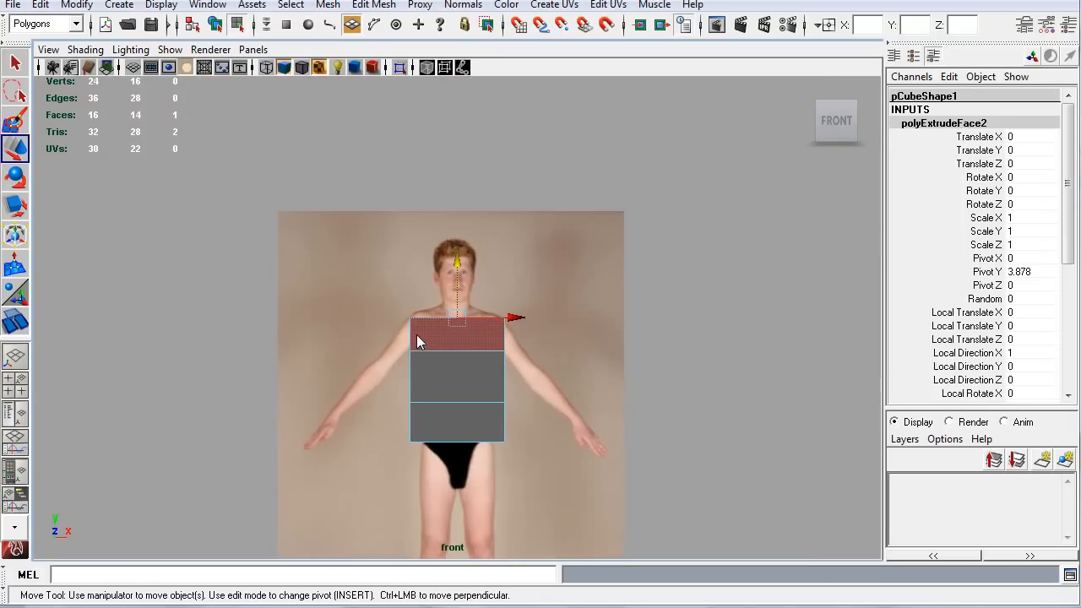
click(86, 50)
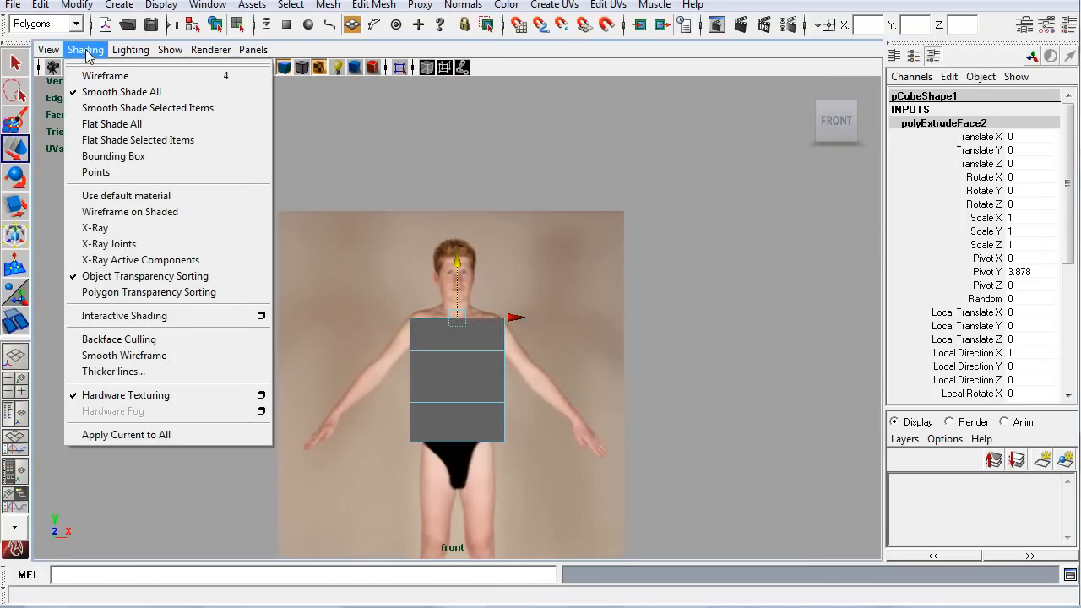
click(114, 228)
click(395, 196)
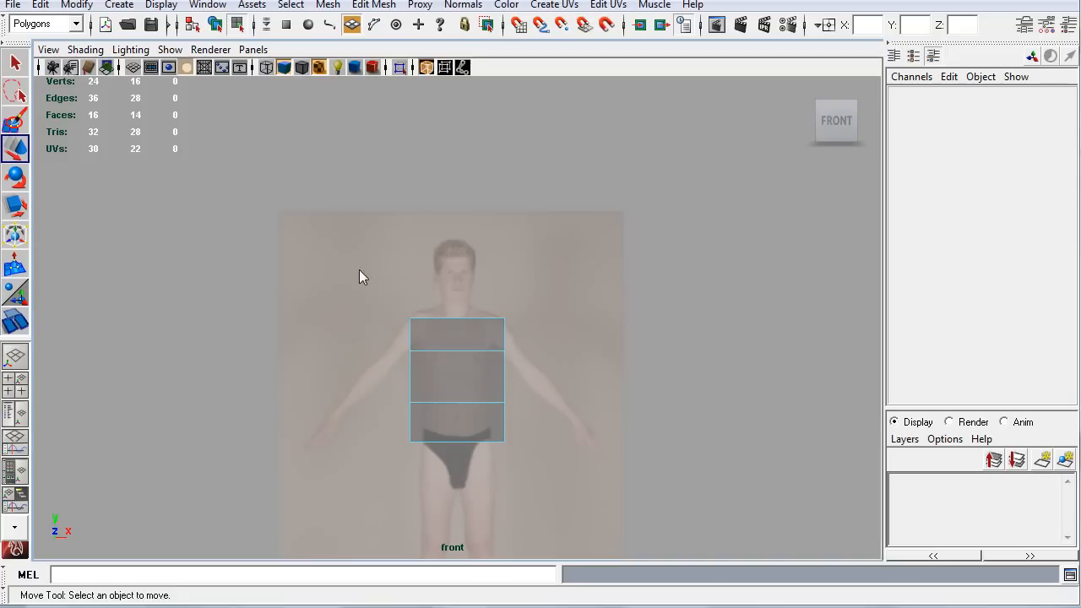
Move the block's inner-side vertices to the reference figure's centre line to leave half a torso
scroll(315, 339, up, 5)
alt+middle_drag(322, 360, 316, 254)
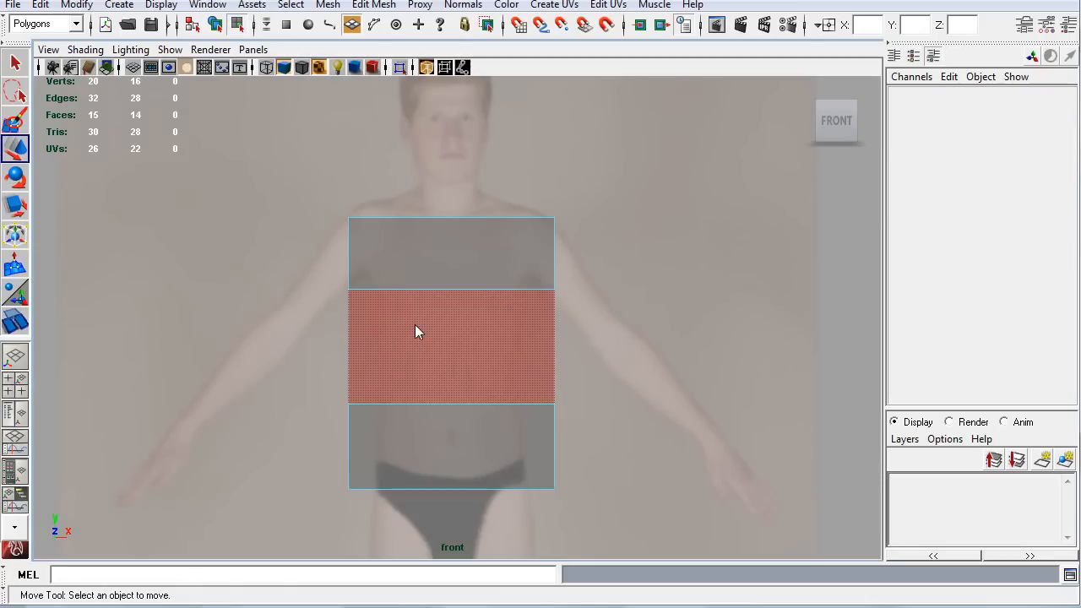
key(F9)
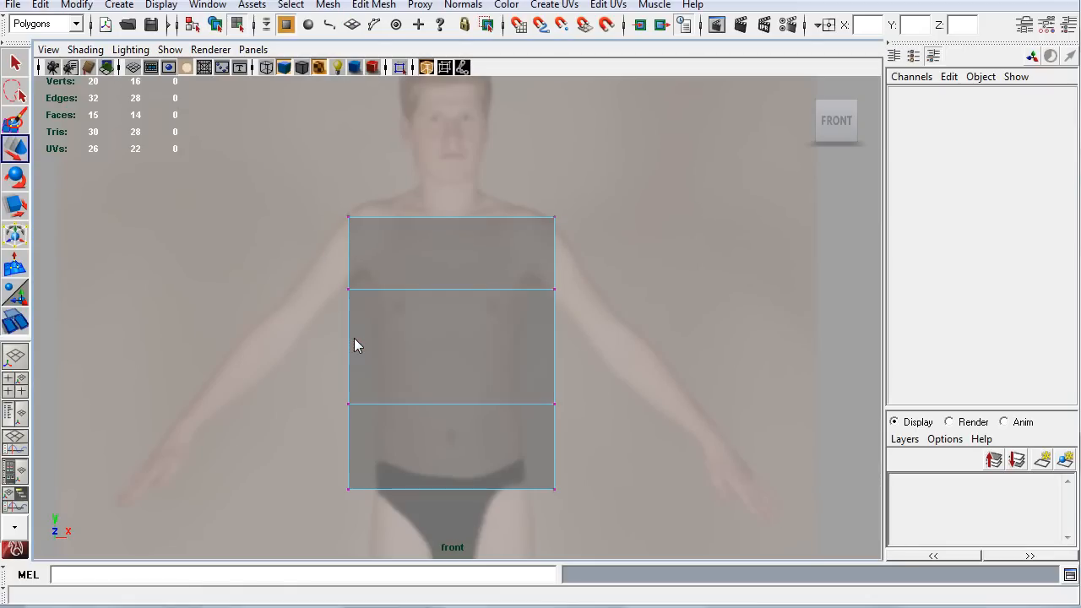
drag(309, 167, 386, 527)
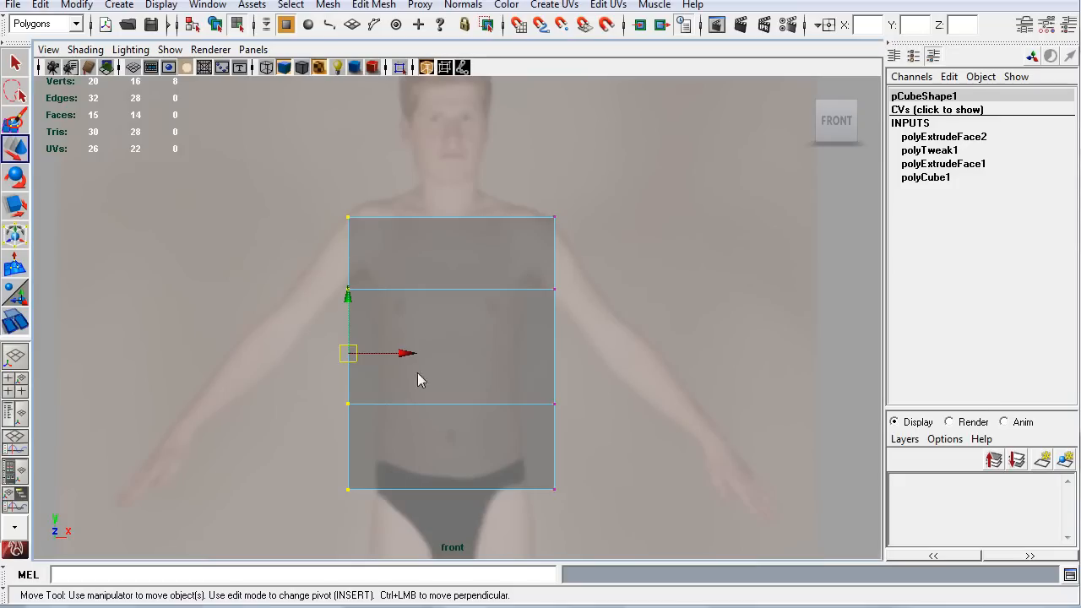
drag(412, 360, 474, 359)
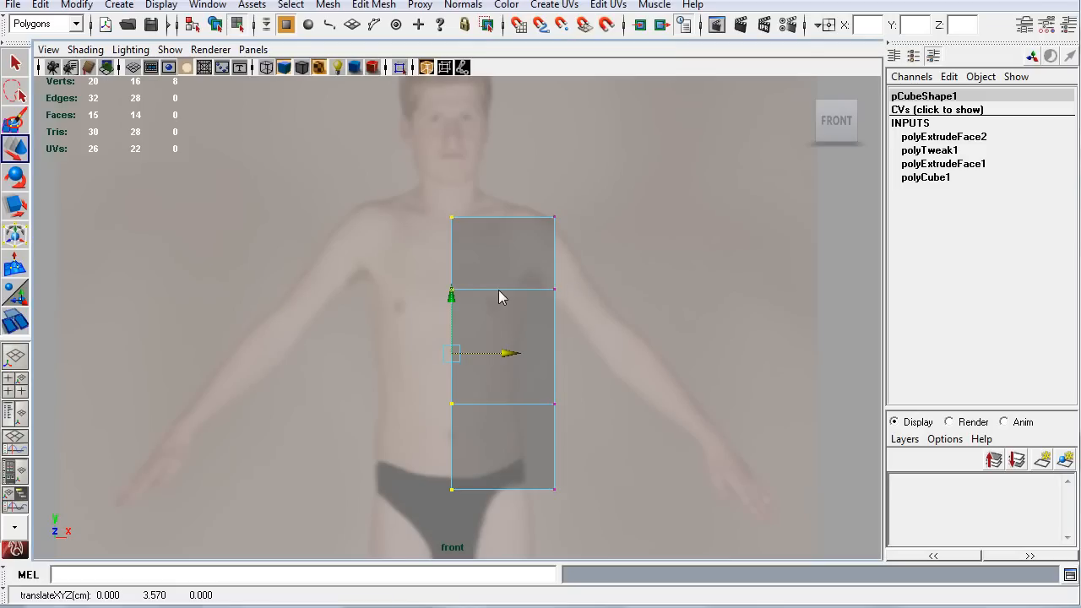
Delete the three side faces along the half torso's centre line
key(F11)
drag(393, 149, 519, 160)
ctrl+drag(619, 168, 523, 529)
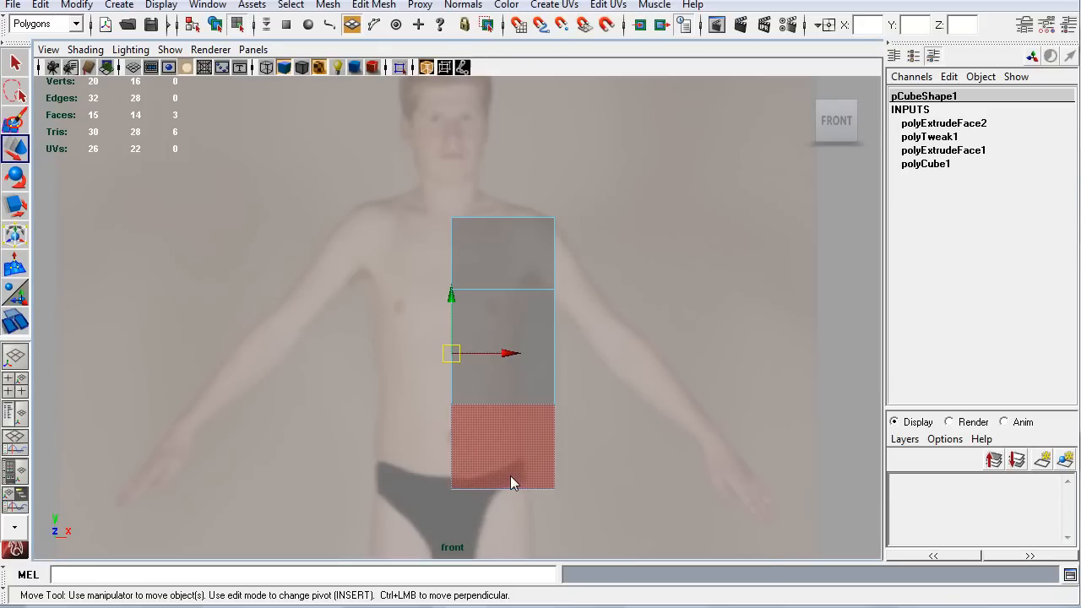
click(634, 441)
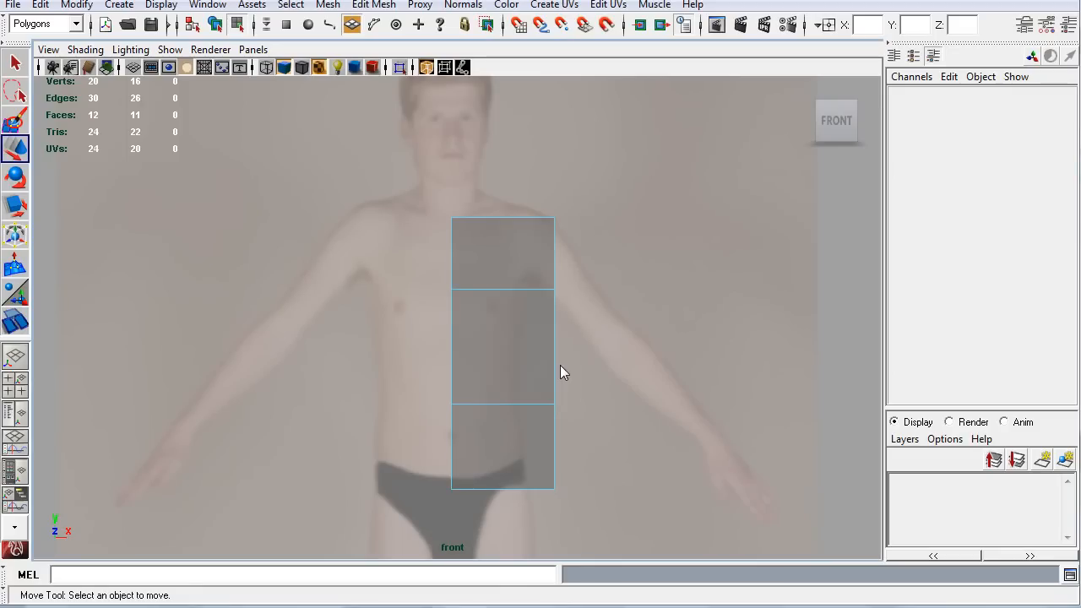
Move the half torso's outer hip and waist vertices inward to the reference figure's outline in the front view
key(q)
key(F9)
drag(512, 513, 563, 490)
key(w)
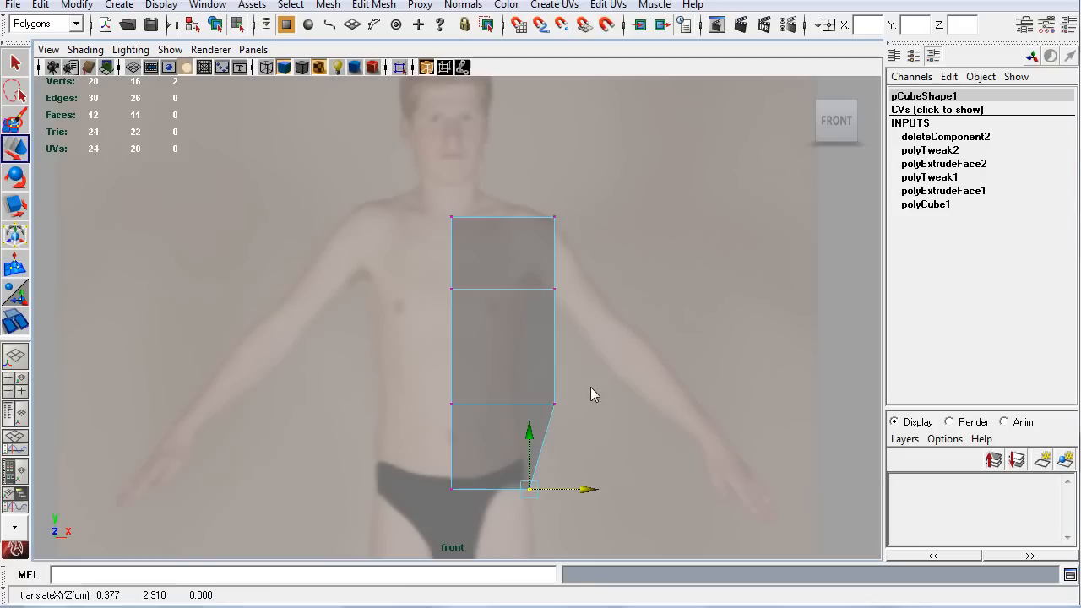
click(554, 403)
drag(610, 405, 576, 414)
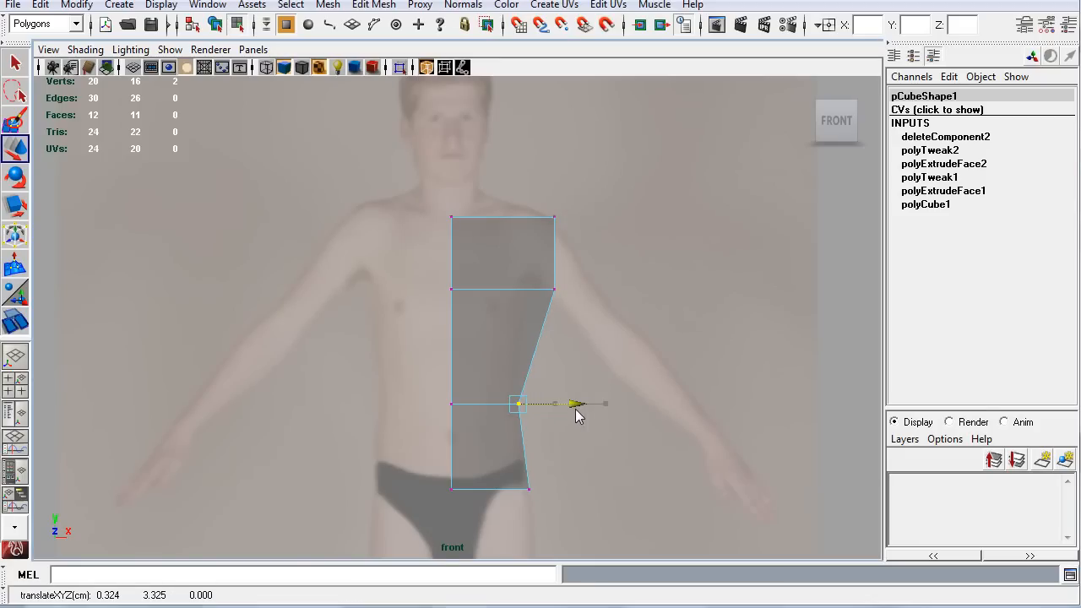
Pull the outer chest vertices in to the reference outline and lower the chest edge row below the armpit
click(553, 290)
drag(610, 291, 571, 296)
drag(410, 268, 521, 314)
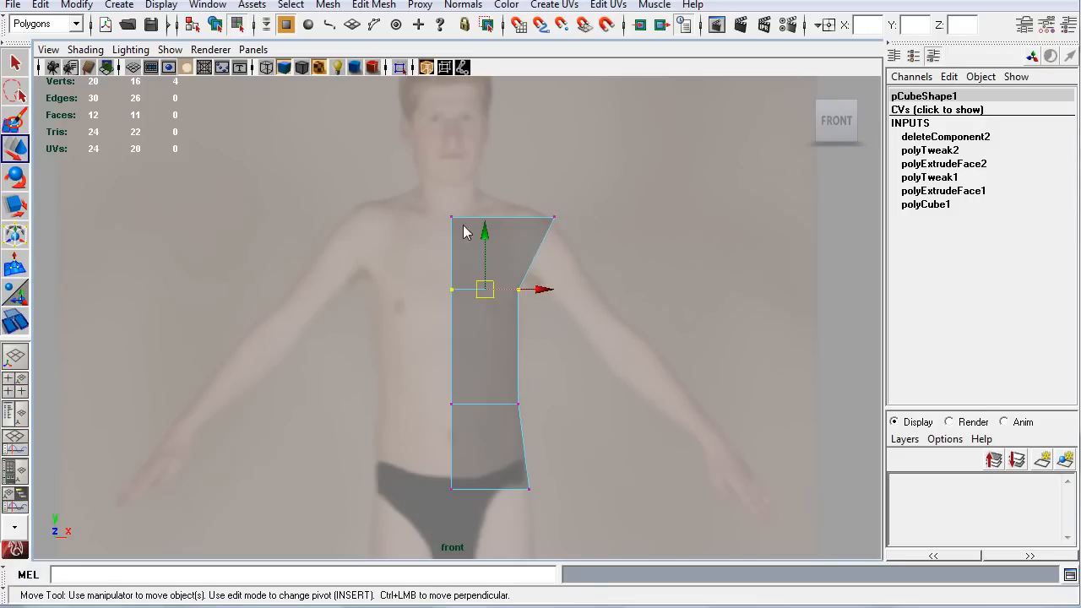
drag(487, 234, 498, 259)
mouse_move(563, 291)
mouse_down()
mouse_move(505, 328)
mouse_move(563, 308)
mouse_up()
Fit the top outer vertices to the reference shoulder and raise the top centre vertices to the neck base
click(555, 220)
mouse_move(558, 224)
mouse_down()
mouse_move(528, 213)
mouse_move(538, 217)
mouse_up()
click(457, 219)
drag(451, 165, 448, 152)
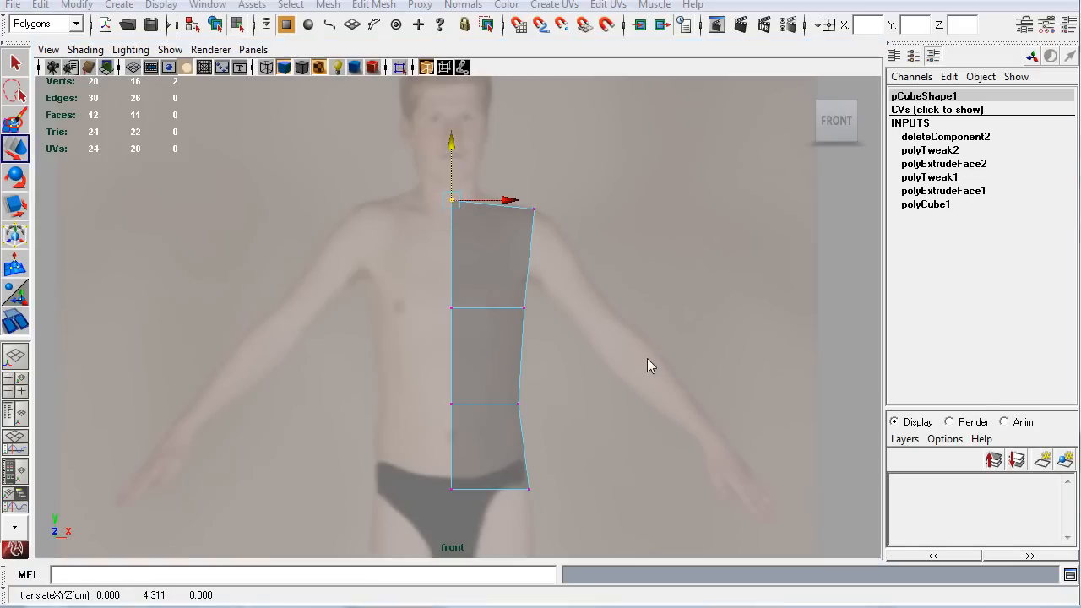
Maximize the side view and turn on X-Ray shading around the torso
key(space)
key(space)
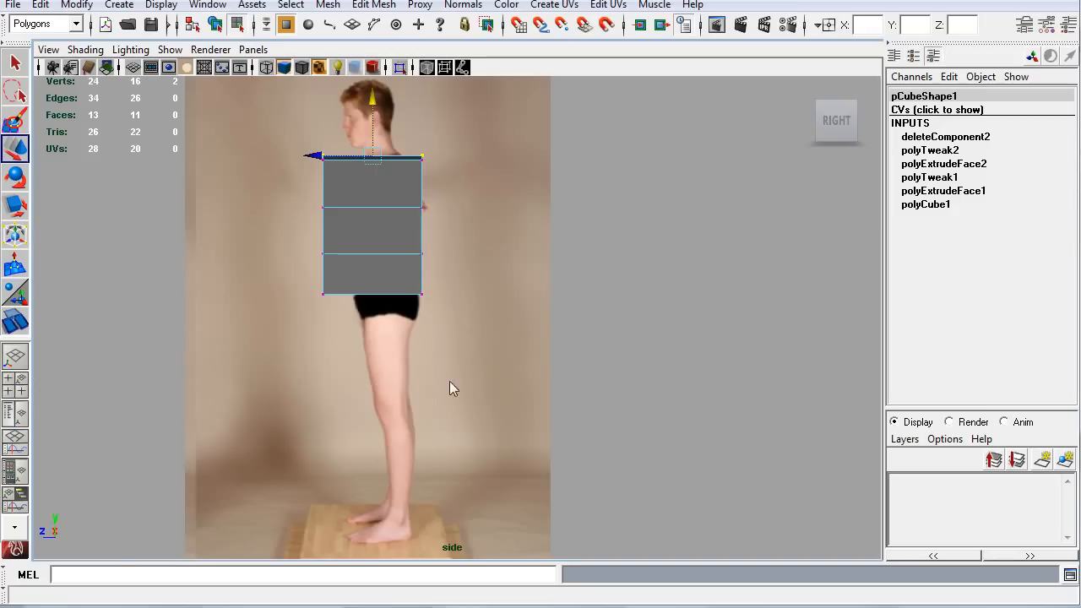
click(86, 49)
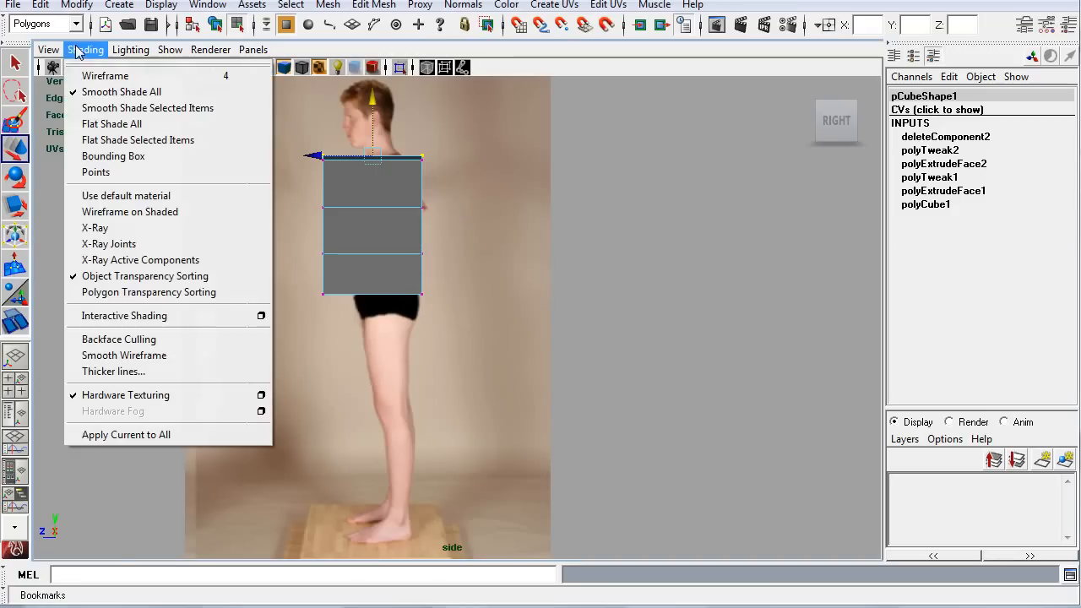
click(128, 230)
scroll(260, 216, up, 5)
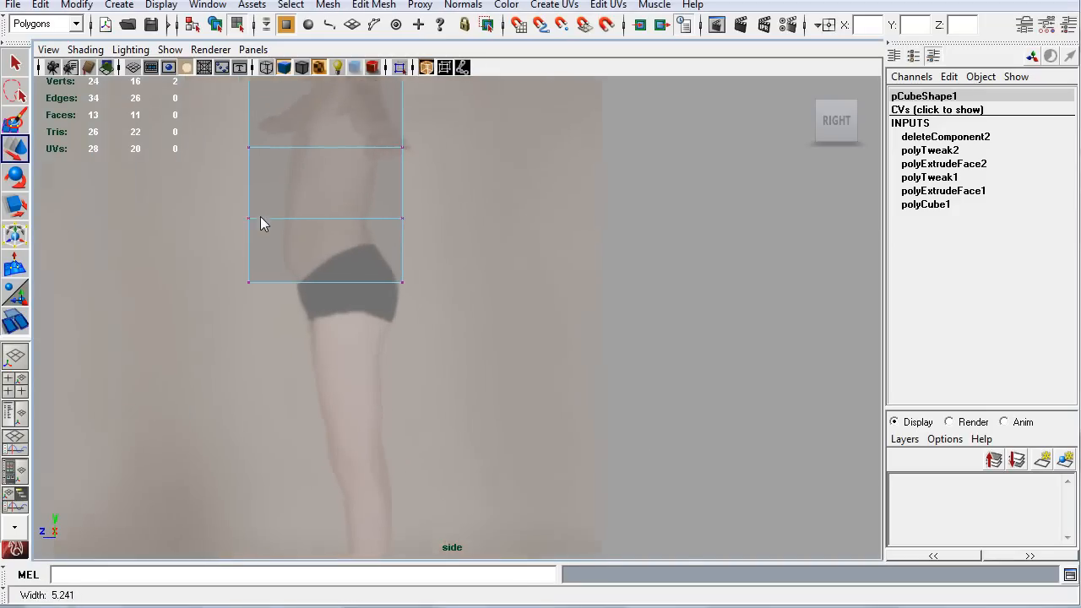
alt+middle_drag(212, 183, 380, 337)
scroll(363, 347, up, 3)
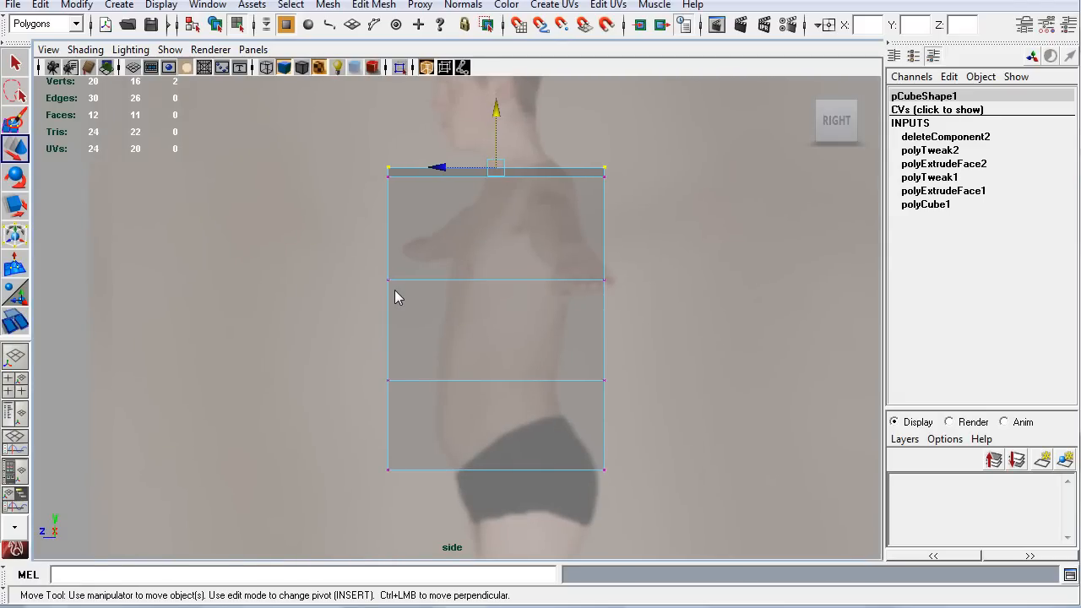
Move the torso's front vertex rows back to the reference figure's belly, chest and neck profile in the side view
drag(339, 437, 450, 526)
drag(301, 429, 467, 524)
drag(398, 495, 395, 470)
drag(355, 342, 422, 418)
drag(330, 380, 381, 388)
drag(331, 260, 413, 289)
drag(364, 144, 420, 198)
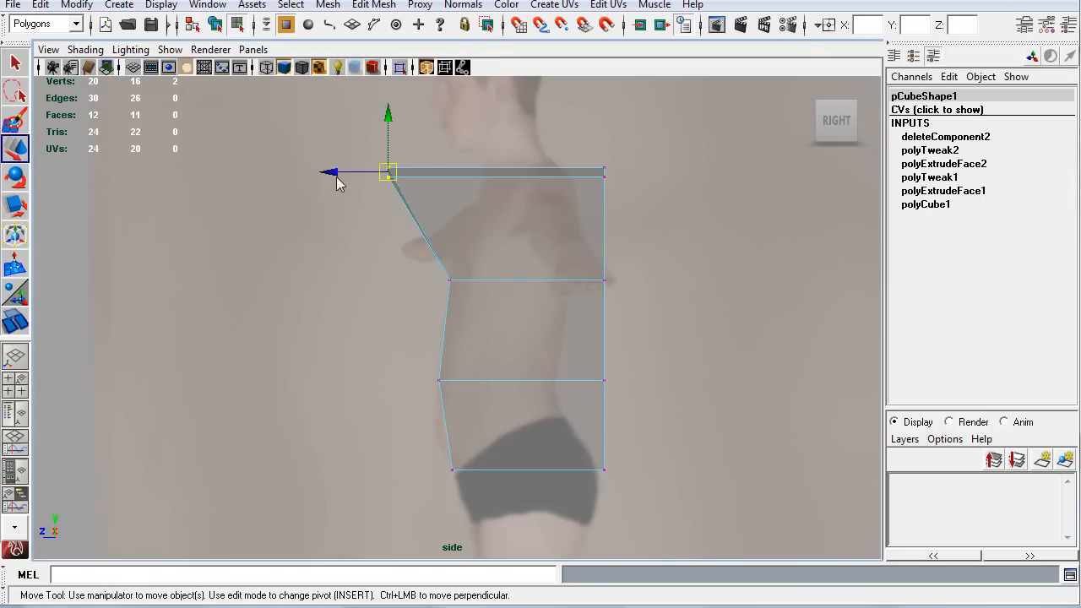
drag(338, 174, 427, 184)
Move the torso's back vertex rows forward to the reference figure's back profile, from the neck down to the hips
drag(637, 150, 552, 231)
drag(566, 178, 534, 190)
drag(648, 258, 533, 323)
drag(545, 284, 516, 282)
drag(625, 359, 506, 391)
drag(616, 427, 556, 470)
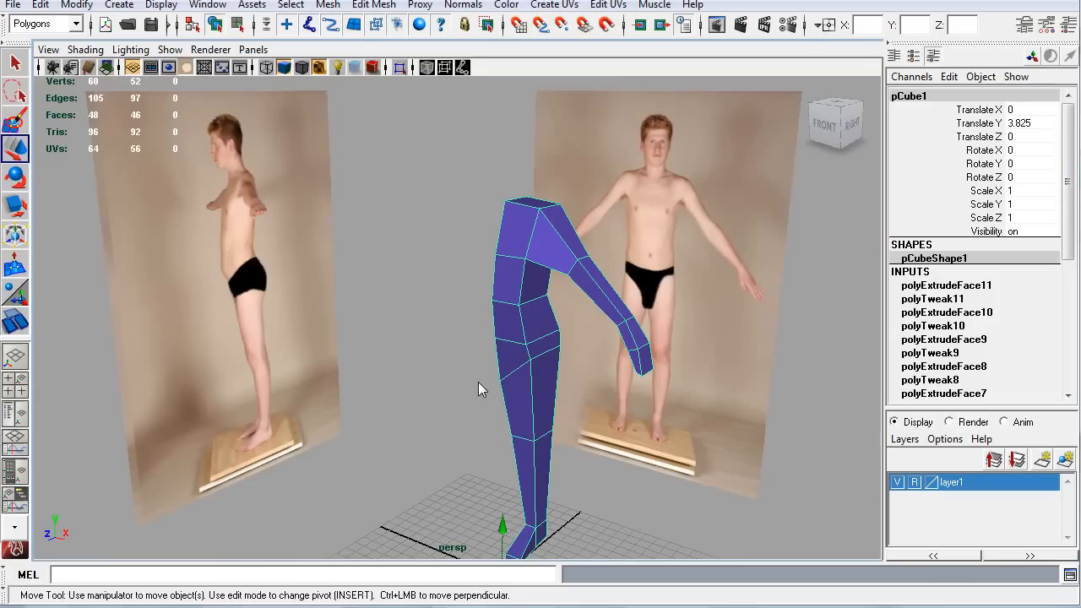
Examine the half body with its arm and leg from several angles in the perspective view
alt+drag(483, 387, 543, 361)
key(space)
key(space)
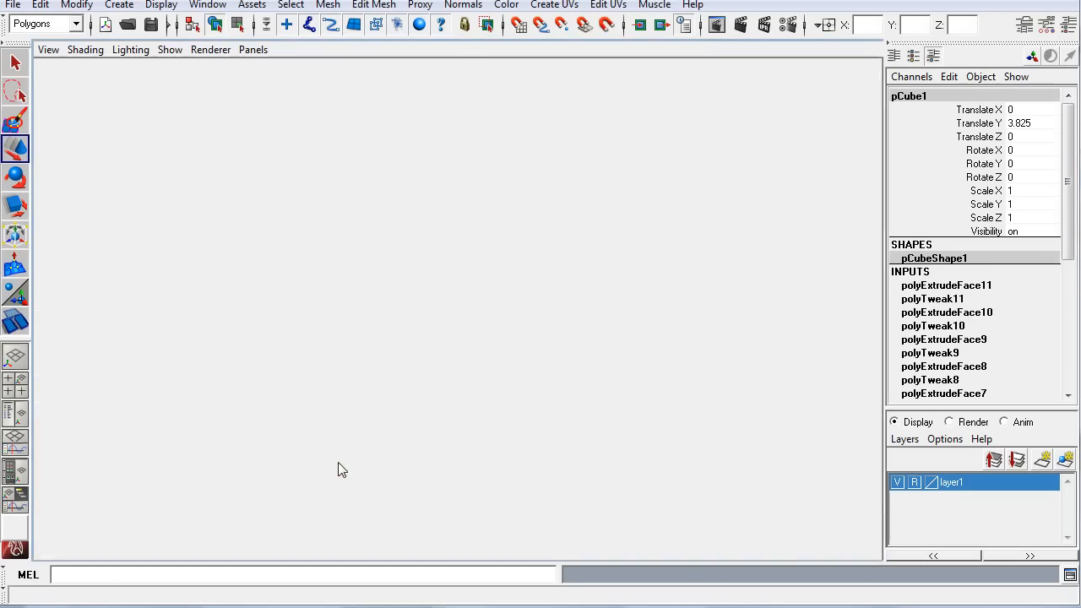
key(space)
key(space)
key(space)
key(space)
key(space)
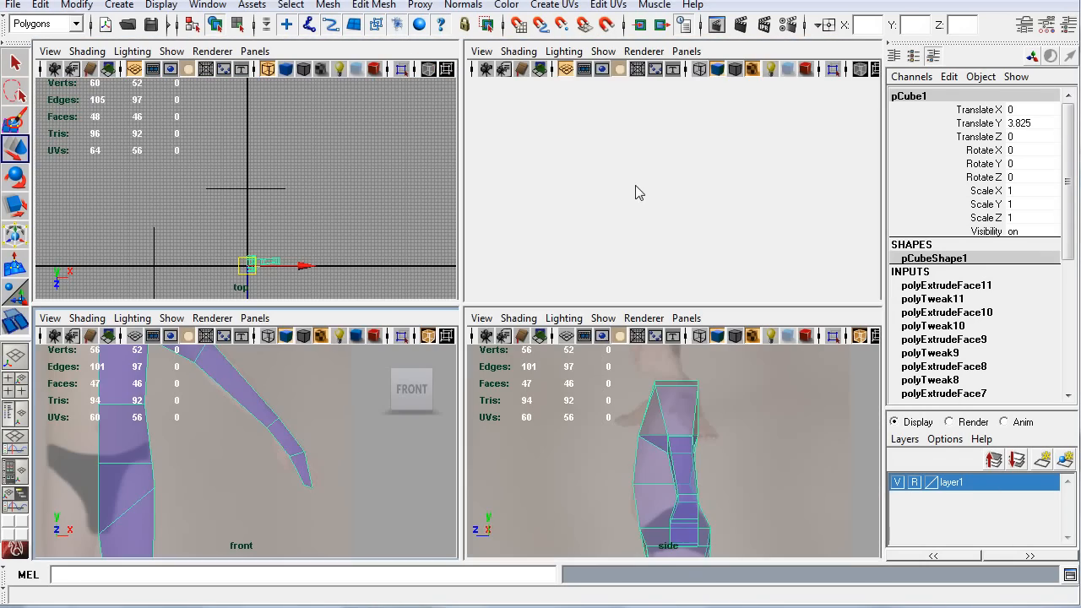
key(space)
alt+drag(649, 316, 455, 309)
scroll(541, 351, up, 6)
scroll(507, 345, down, 2)
scroll(507, 352, down, 3)
scroll(455, 309, up, 3)
alt+drag(422, 366, 581, 358)
click(823, 384)
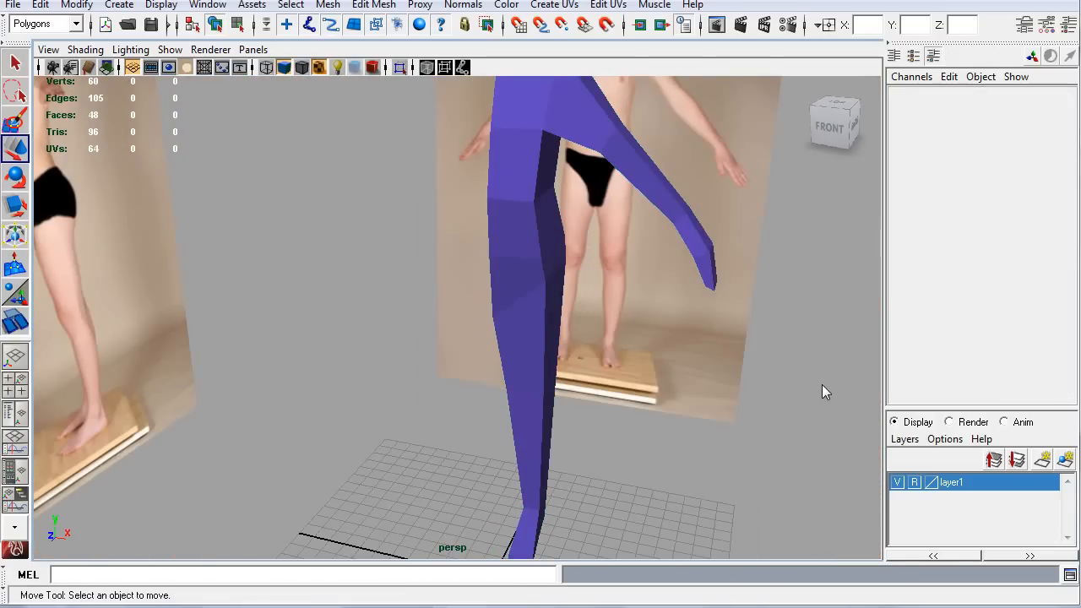
Preview the half body's silhouette with scene lighting and restore textured shading in the perspective view
key(7)
mouse_move(723, 387)
alt+mouse_down()
mouse_move(632, 430)
mouse_move(518, 434)
mouse_move(639, 332)
mouse_move(672, 408)
mouse_move(641, 383)
alt+mouse_up()
scroll(642, 383, down, 3)
scroll(633, 386, up, 2)
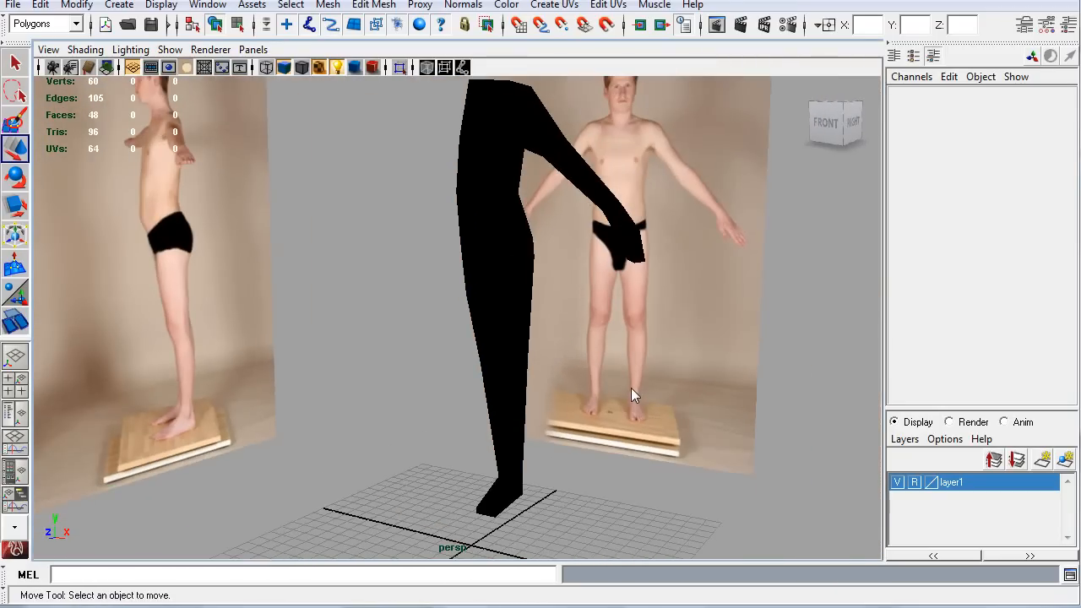
key(6)
key(space)
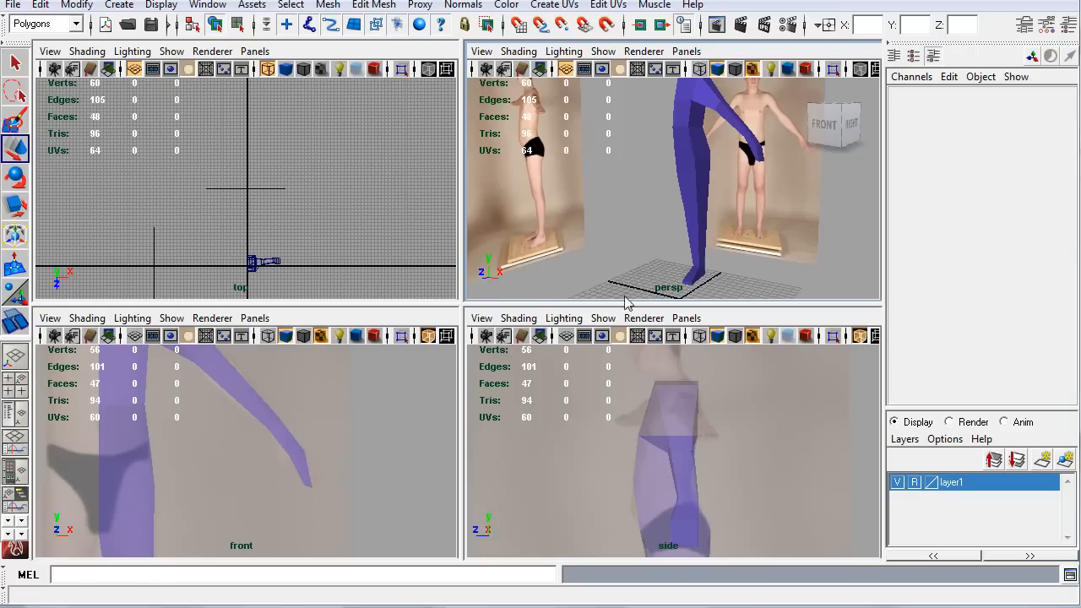
key(space)
alt+drag(646, 218, 542, 289)
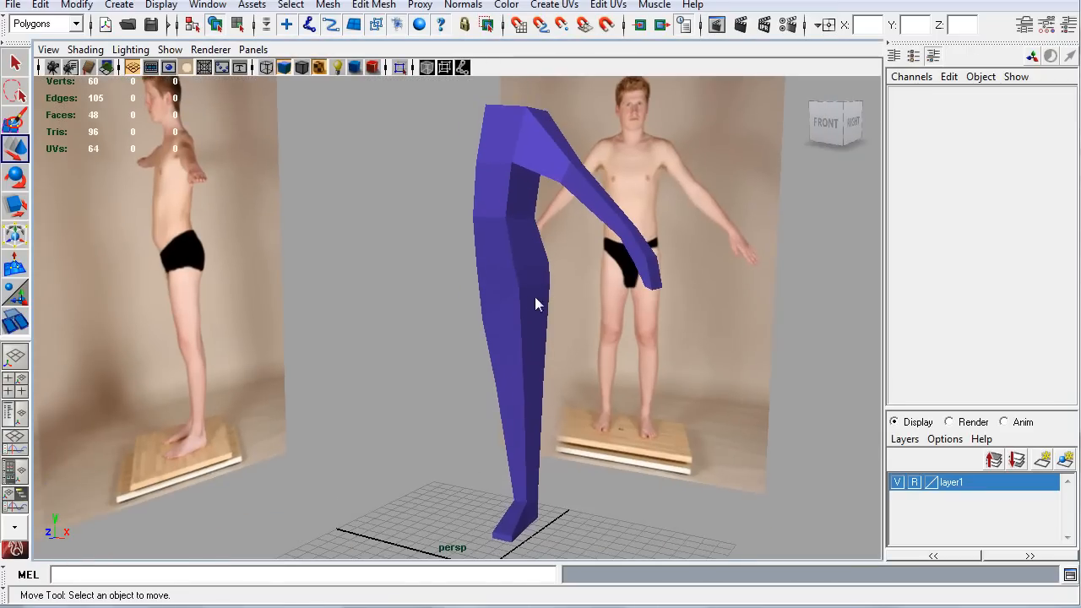
Create a mirrored instance of the half body with an X scale of -1
click(529, 297)
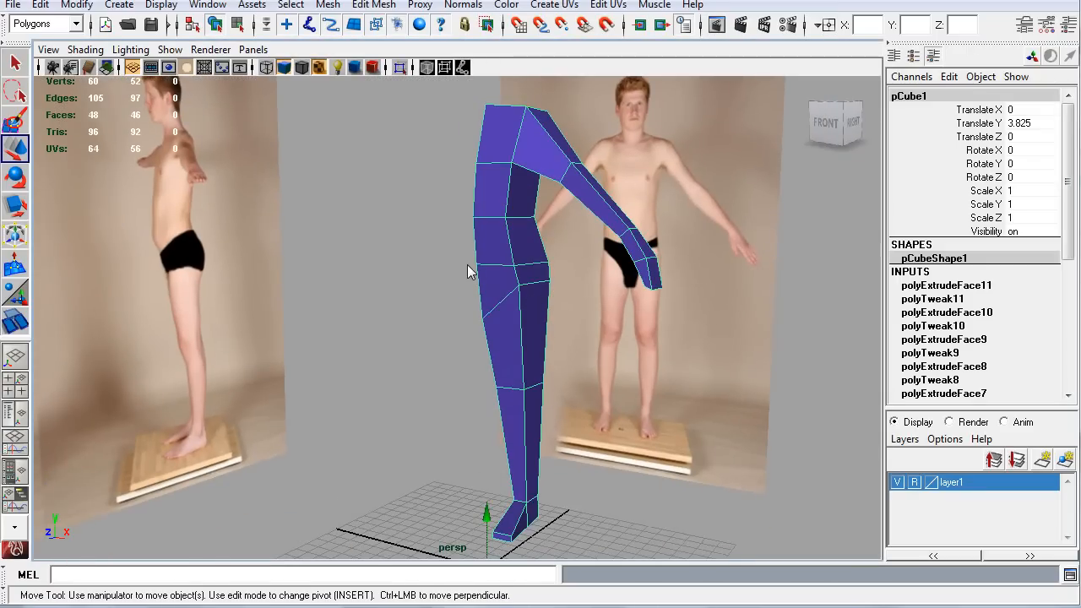
key(ctrl+shift+d)
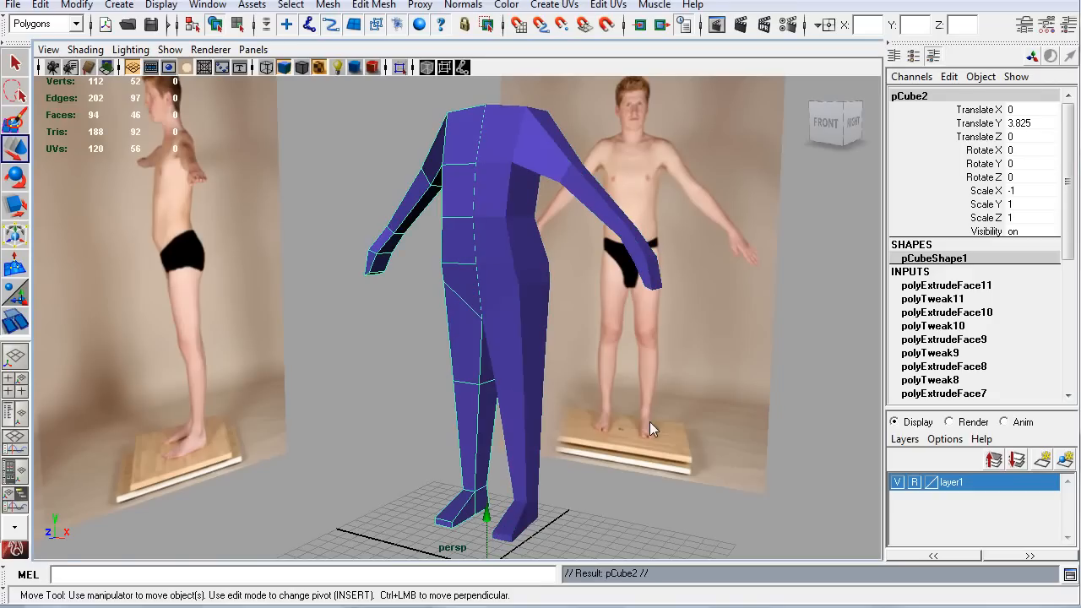
click(388, 335)
alt+drag(378, 316, 462, 336)
alt+drag(604, 335, 617, 364)
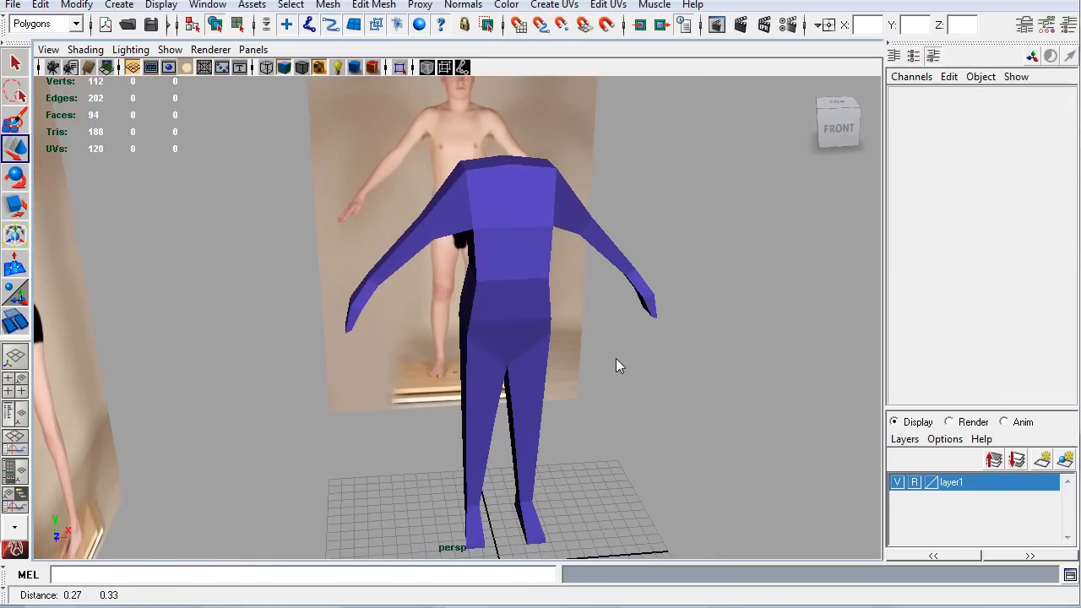
Try moving a chest-side vertex on the original half to test the mirrored instance, and undo the move
click(532, 236)
key(q)
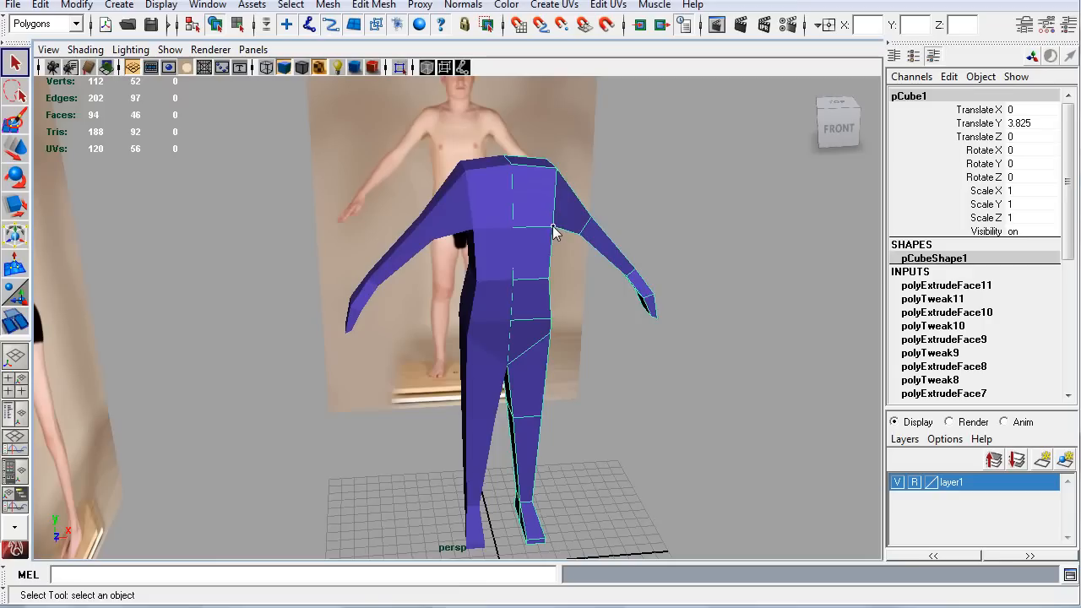
key(F9)
click(554, 228)
key(w)
drag(574, 250, 596, 268)
key(ctrl+z)
alt+drag(716, 367, 534, 383)
alt+drag(604, 331, 648, 388)
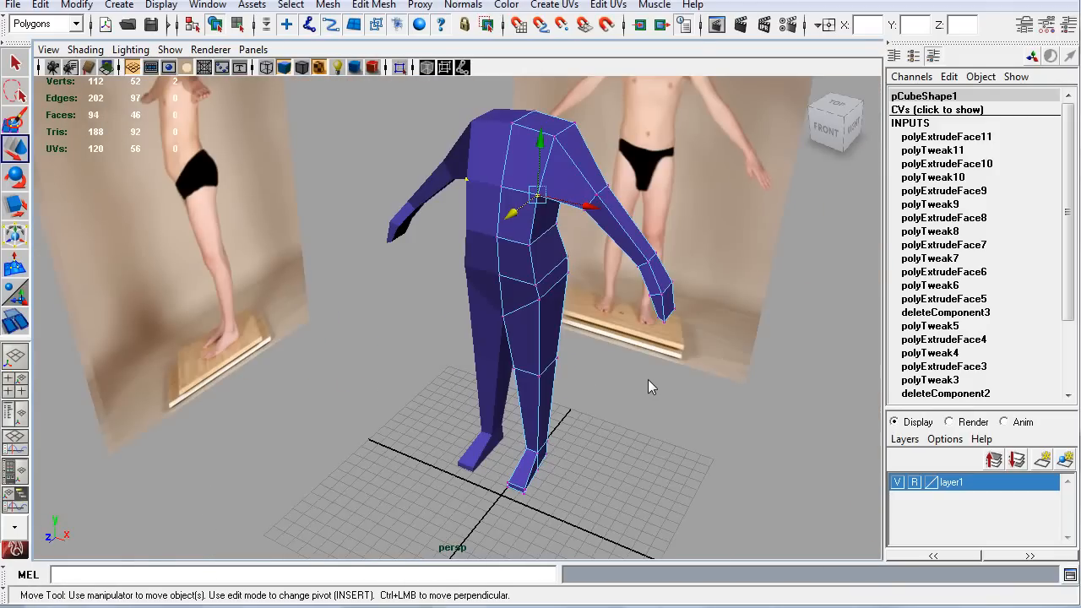
click(364, 400)
alt+drag(366, 393, 530, 204)
right_drag(530, 199, 559, 188)
alt+drag(608, 346, 608, 381)
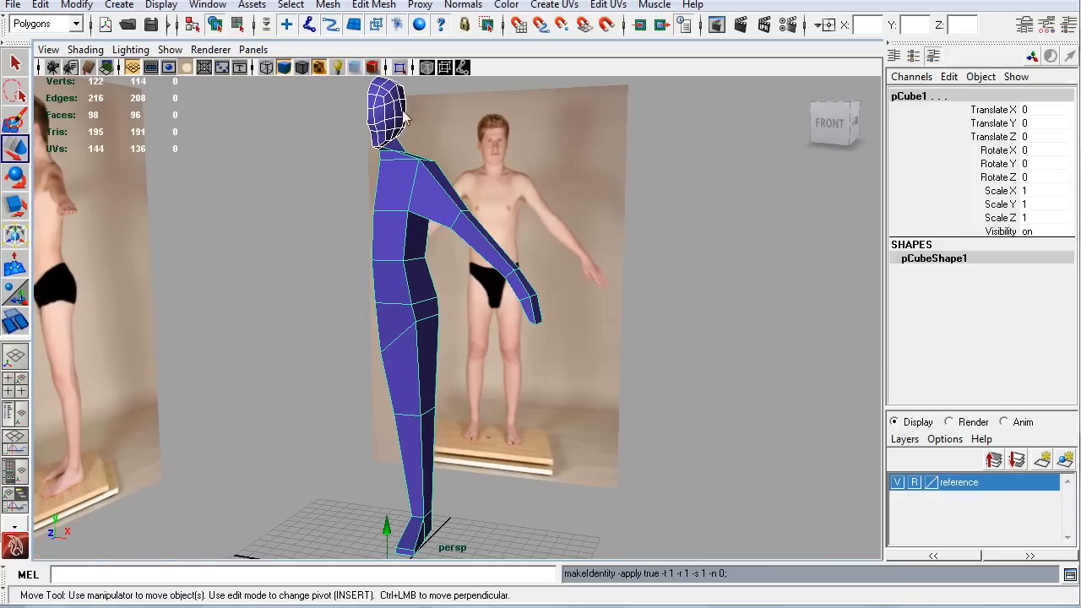
Duplicate the half body and half head together as mirrored copies across the centre line
alt+drag(630, 283, 297, 254)
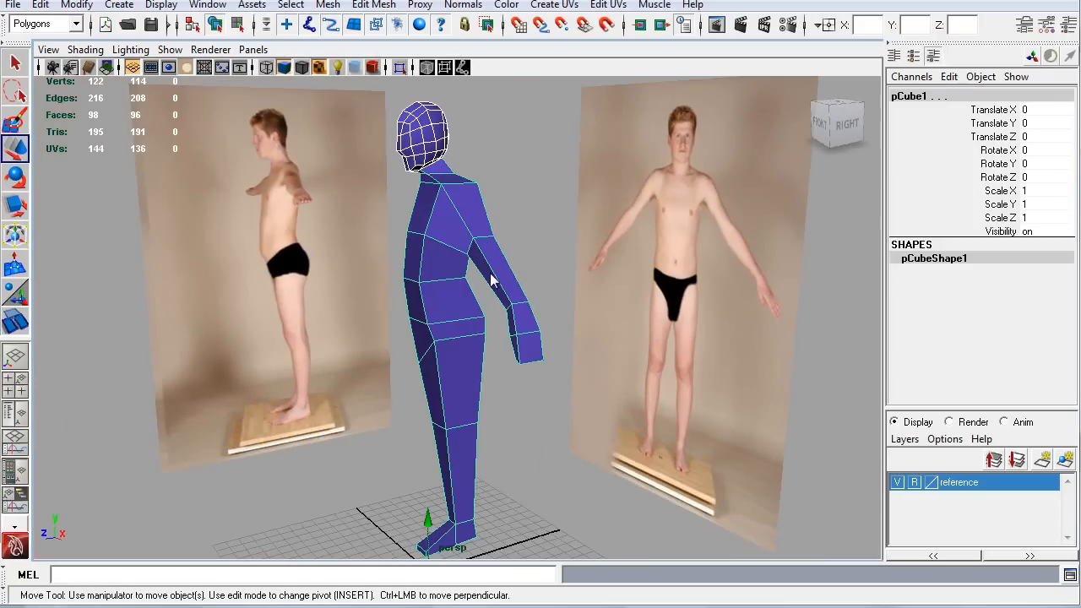
alt+drag(494, 278, 616, 270)
click(582, 159)
alt+drag(581, 159, 347, 296)
alt+drag(456, 321, 487, 395)
click(435, 291)
alt+drag(536, 422, 363, 348)
alt+drag(373, 297, 419, 313)
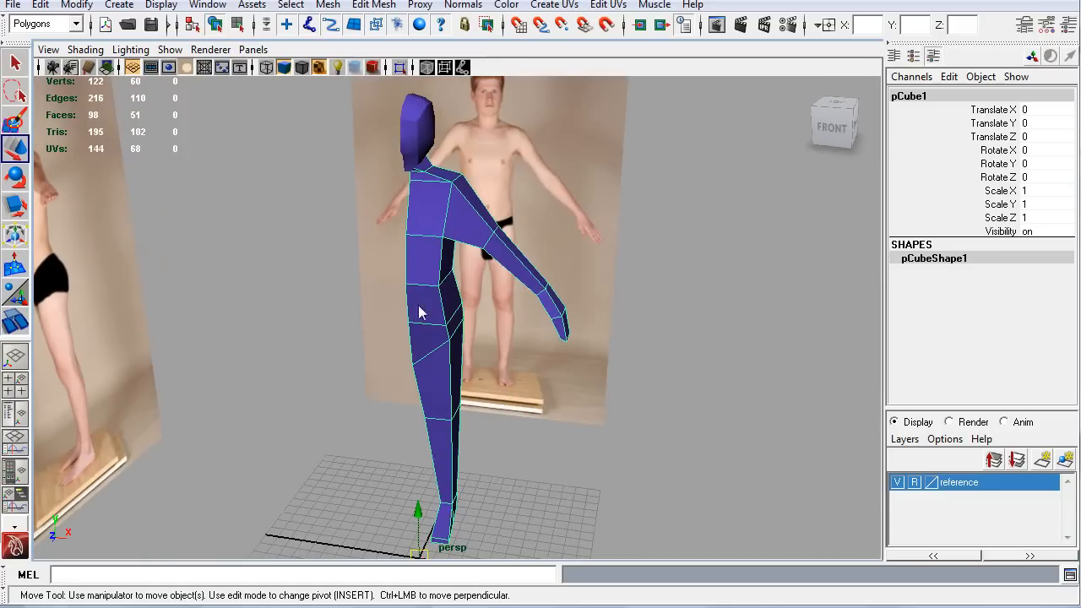
click(417, 151)
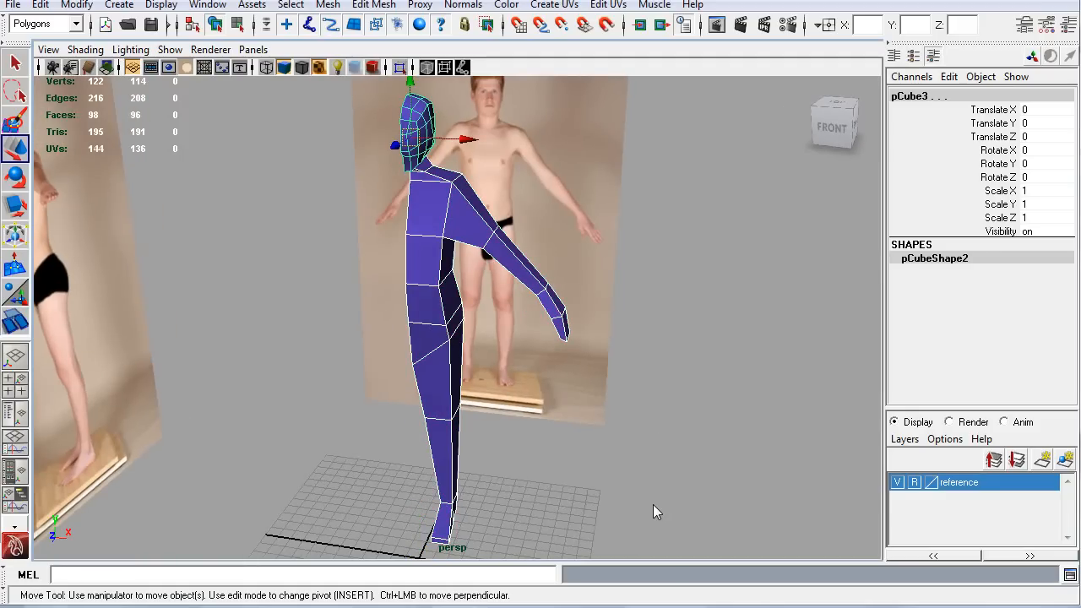
key(ctrl+shift+d)
click(648, 536)
alt+drag(324, 404, 385, 379)
Switch to lit shading and examine the full figure's silhouette from the front and at an angle
key(7)
alt+drag(639, 406, 480, 454)
scroll(493, 414, down, 5)
scroll(475, 443, up, 5)
alt+drag(379, 428, 497, 417)
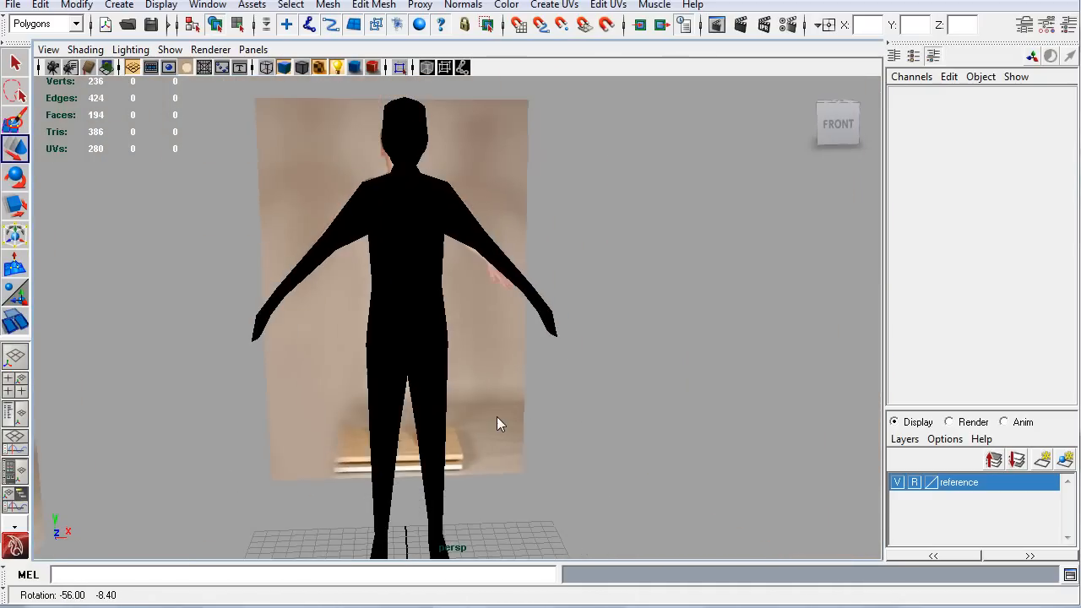
alt+drag(446, 474, 434, 420)
alt+right_drag(420, 432, 370, 425)
alt+middle_drag(370, 426, 375, 373)
alt+drag(342, 382, 371, 407)
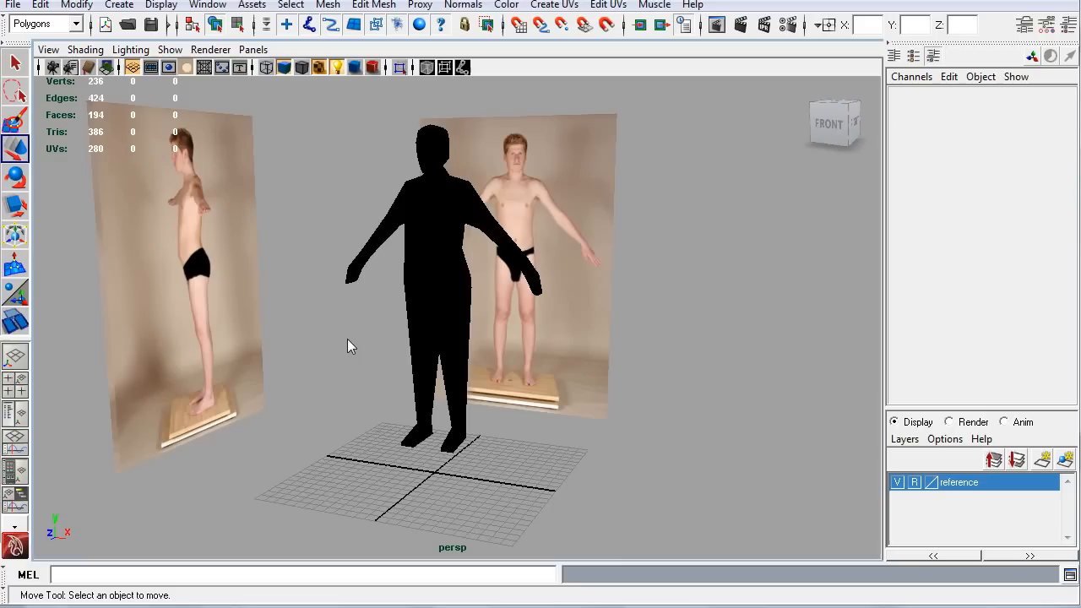
Select the original head half and body half in turn to check the figure's separate meshes
click(427, 262)
click(427, 159)
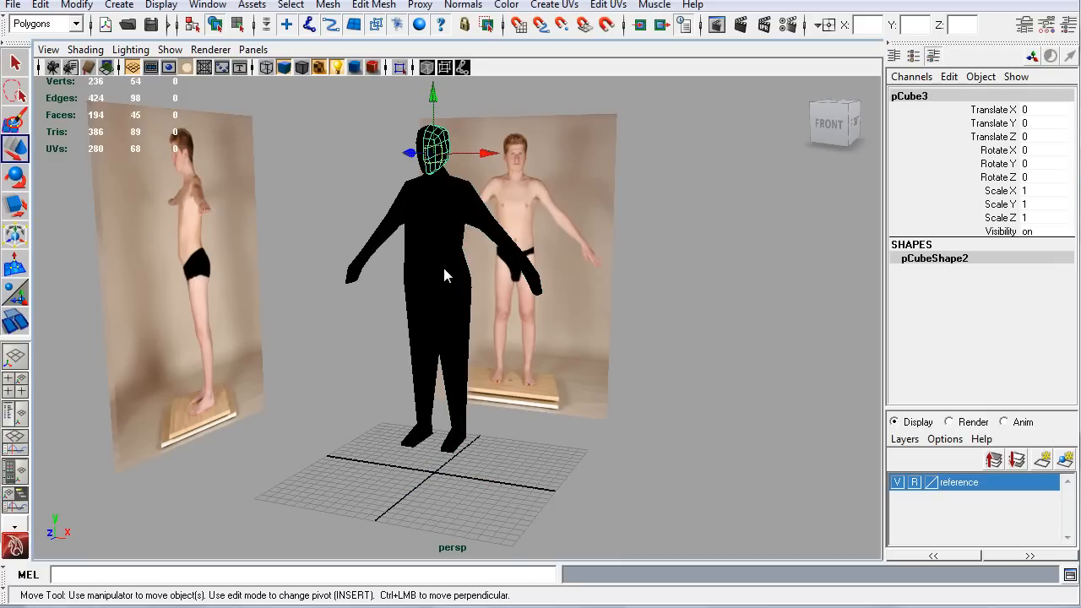
click(350, 301)
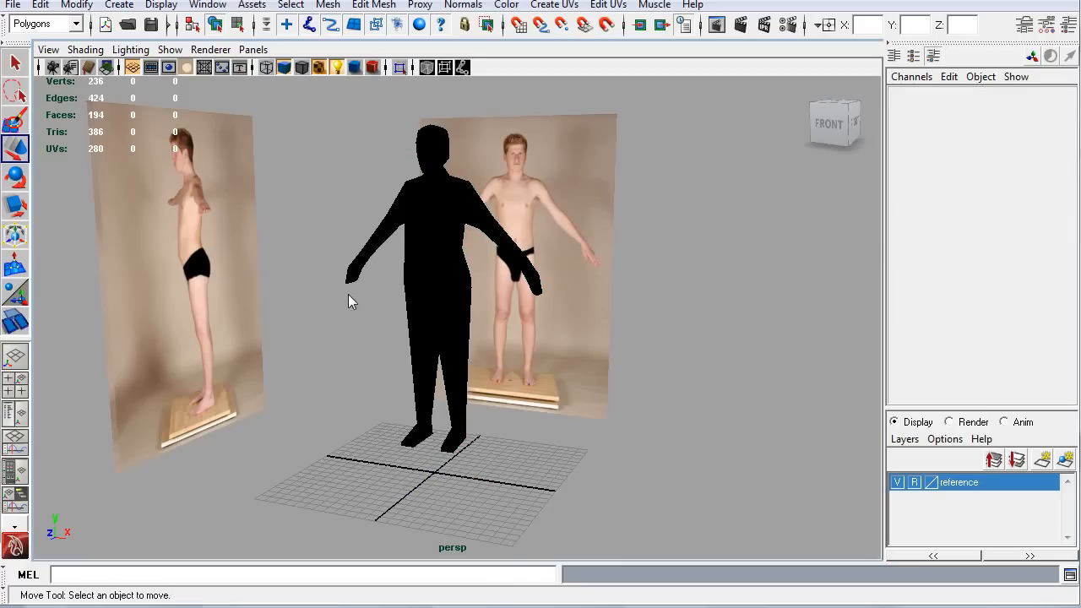
click(439, 220)
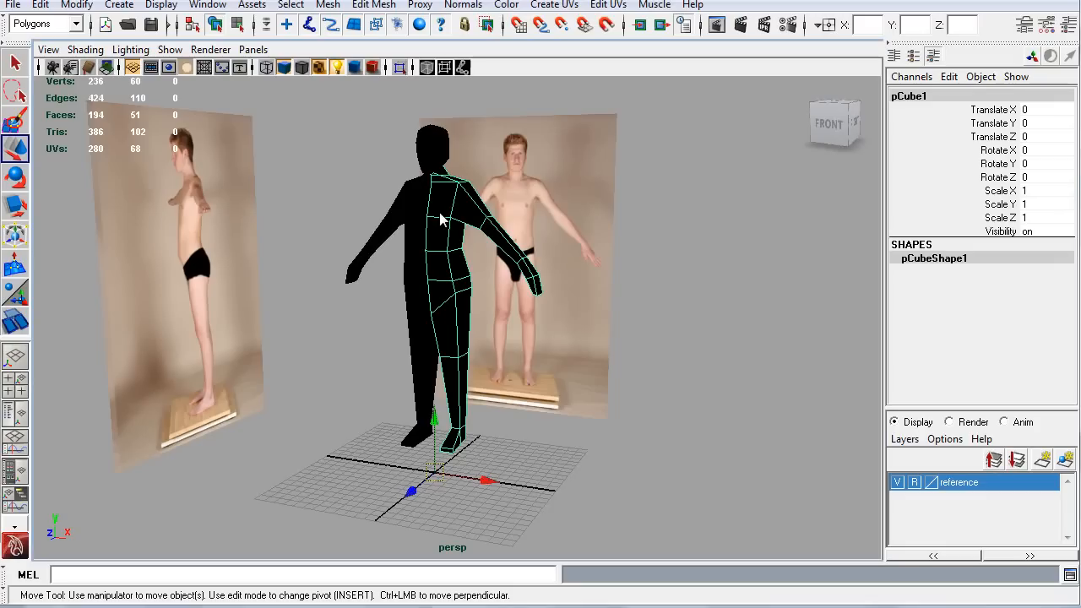